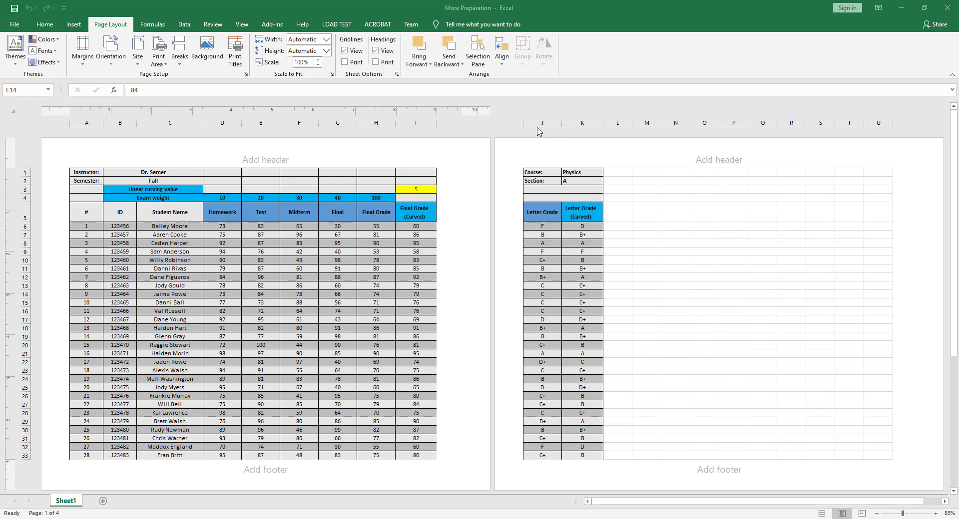
# - Examine how the grade table is split across the printed pages
pyautogui.scroll(-3, 582, 339)
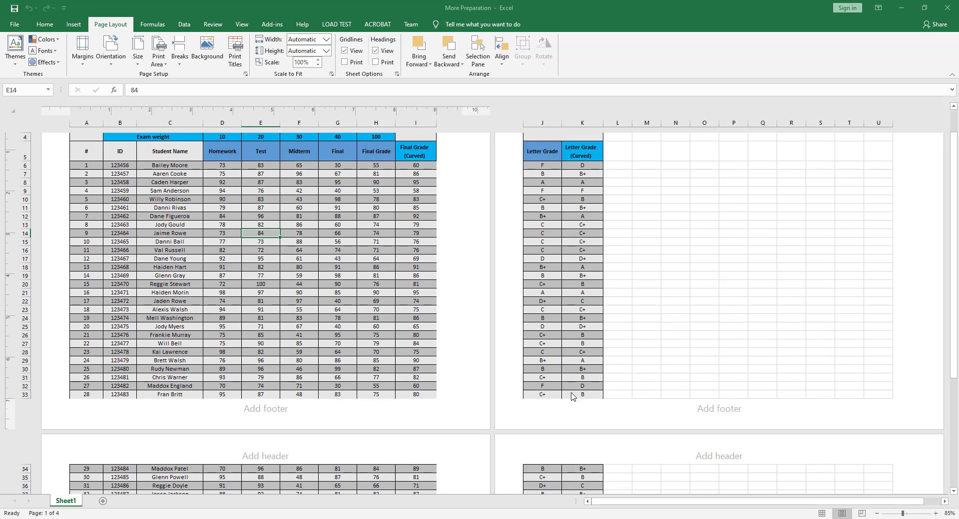
pyautogui.scroll(-3, 559, 400)
pyautogui.scroll(6, 558, 325)
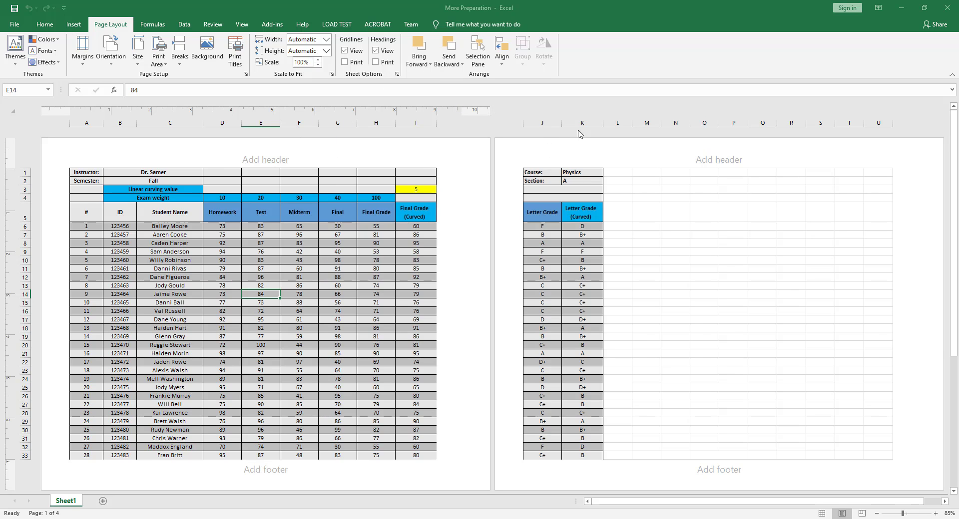
pyautogui.scroll(-6, 265, 310)
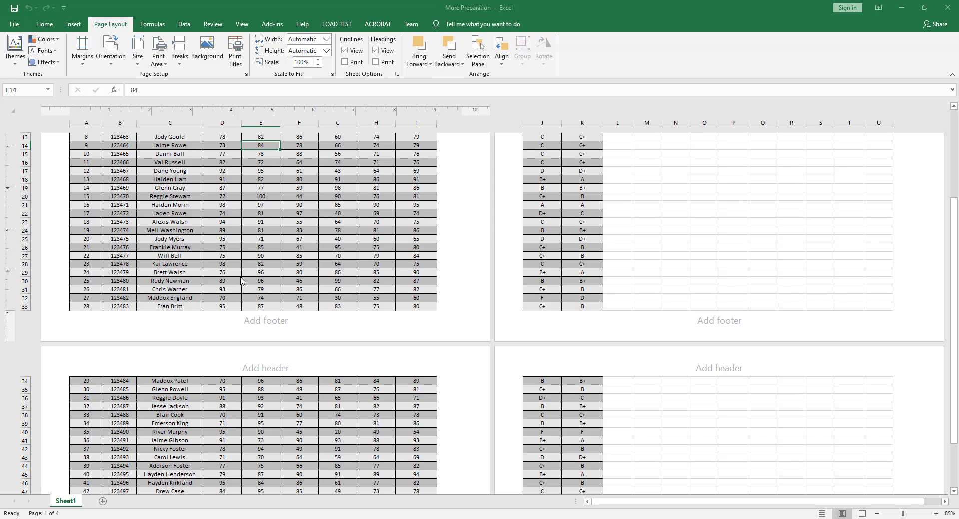
pyautogui.scroll(6, 238, 271)
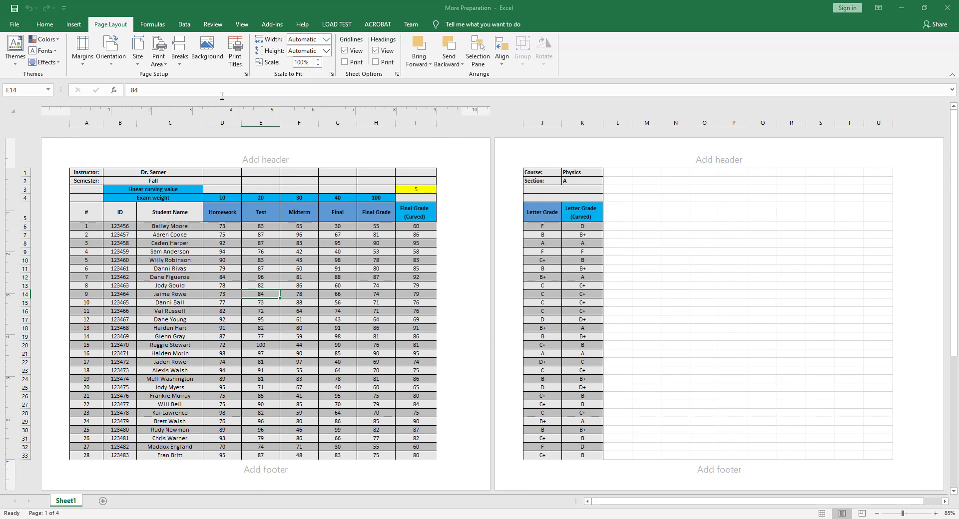
pyautogui.scroll(-6, 199, 338)
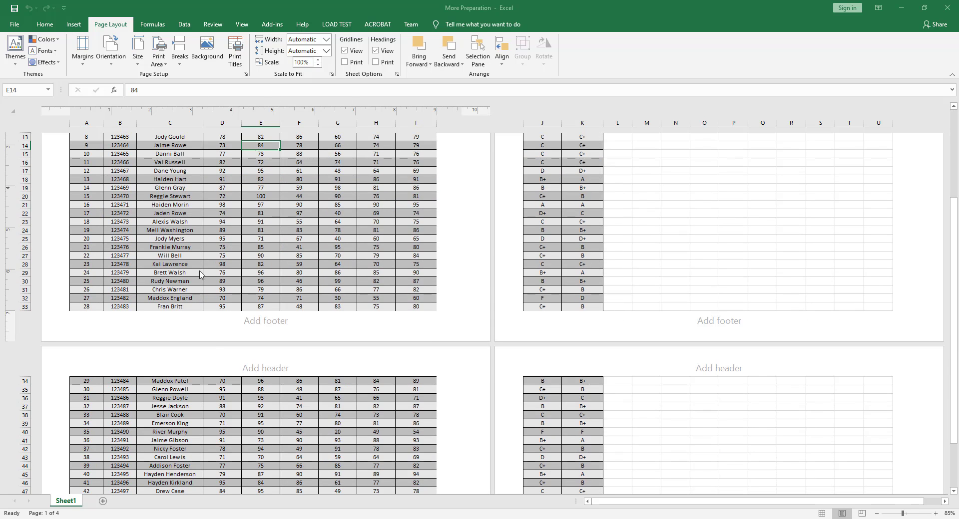
pyautogui.scroll(6, 198, 304)
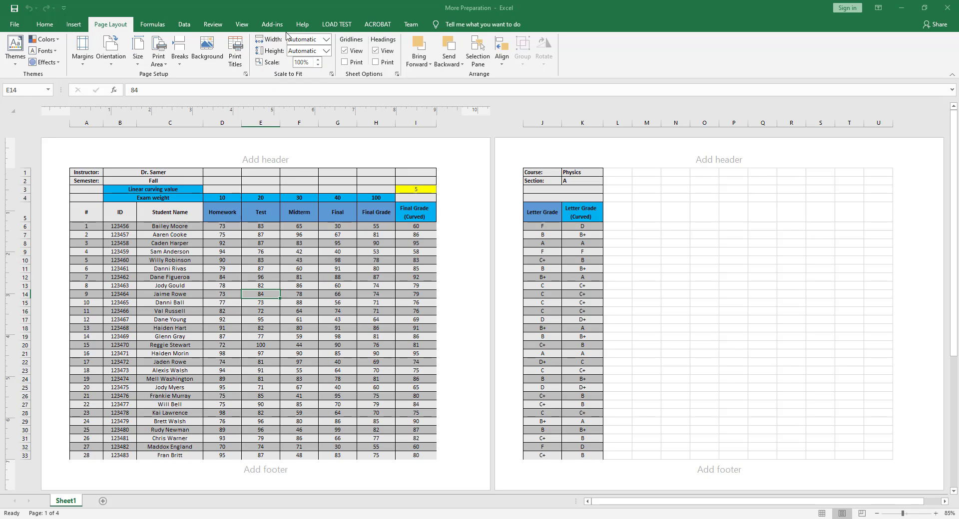
# - Scale the sheet to print 1 page wide and 2 pages tall, and check the page split
pyautogui.click(326, 40)
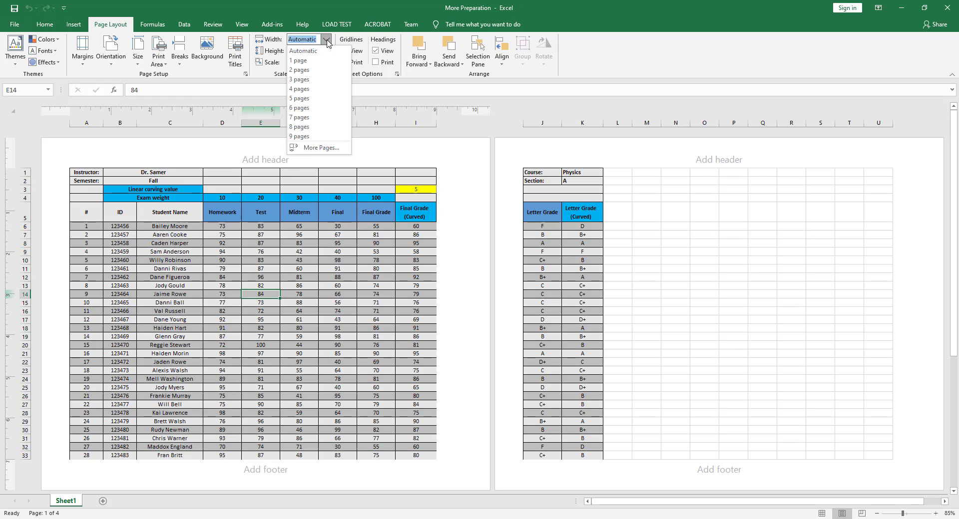
pyautogui.click(310, 63)
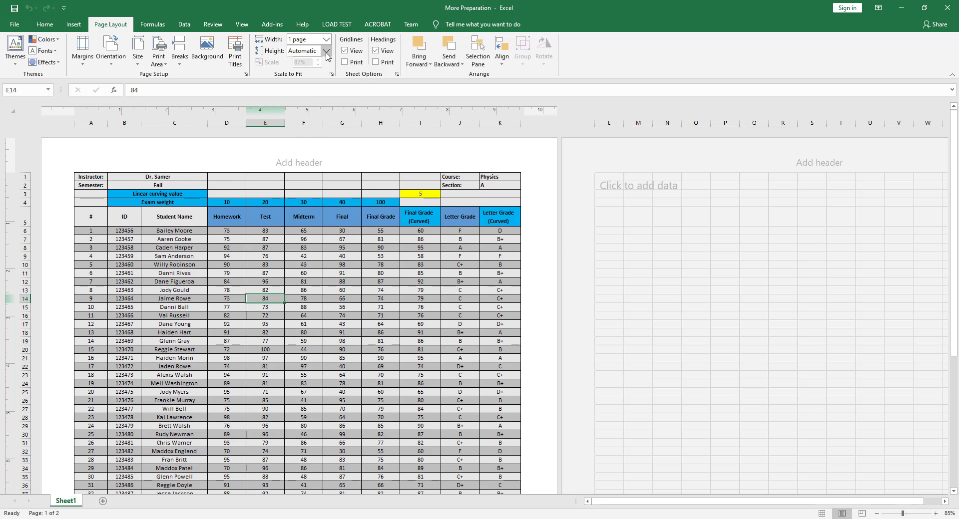
pyautogui.click(326, 52)
pyautogui.click(304, 62)
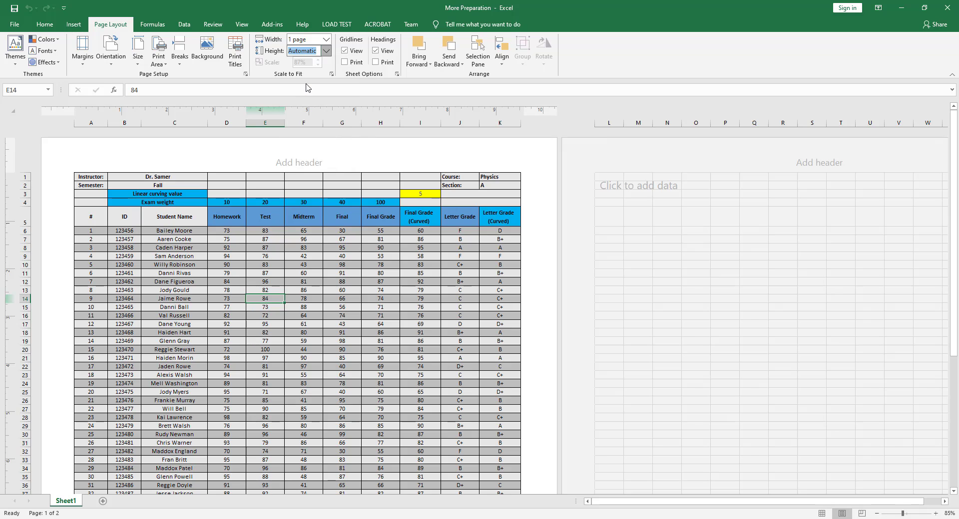
pyautogui.write('2')
pyautogui.press('Return')
pyautogui.scroll(-5, 280, 209)
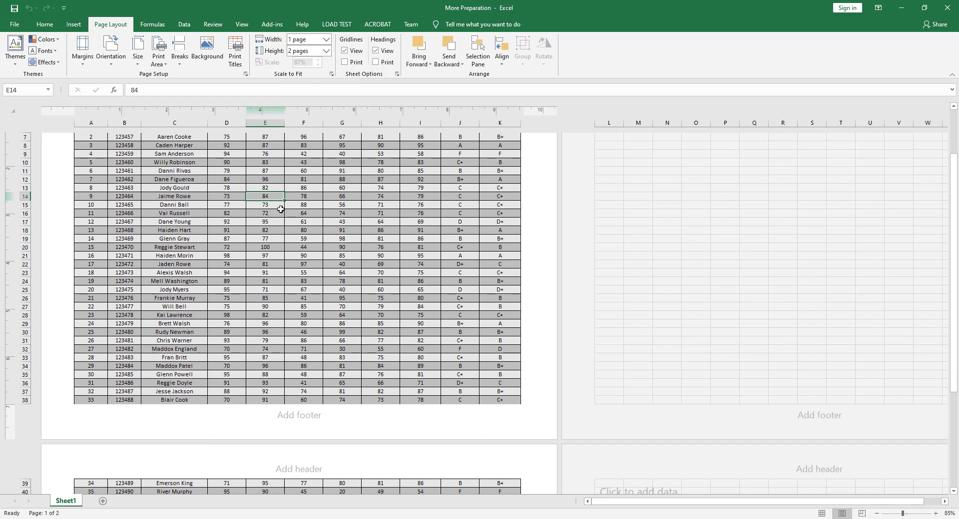
pyautogui.scroll(5, 279, 208)
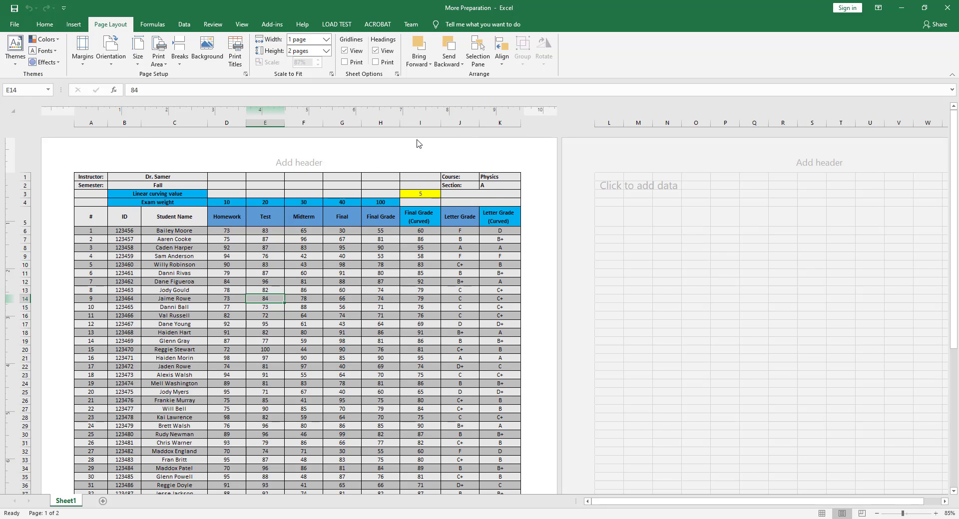
pyautogui.scroll(-5, 381, 306)
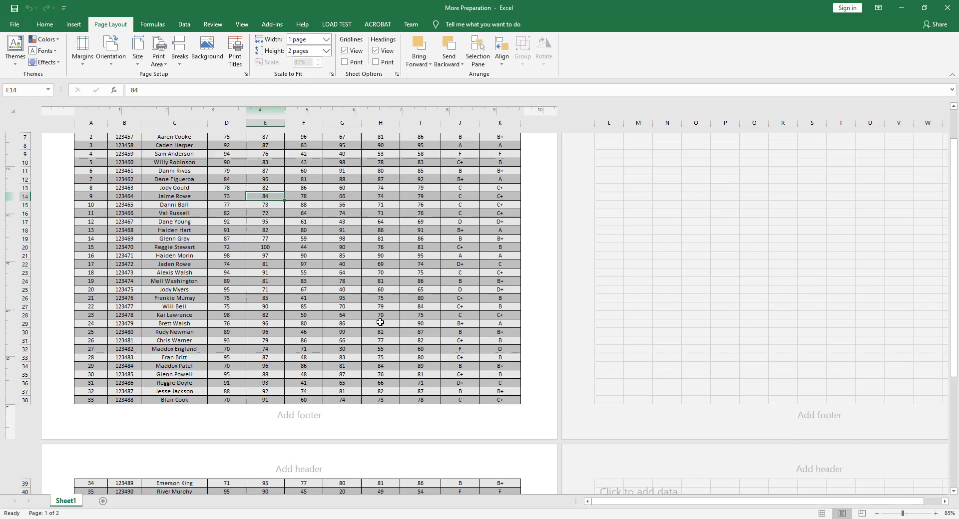
pyautogui.scroll(5, 381, 304)
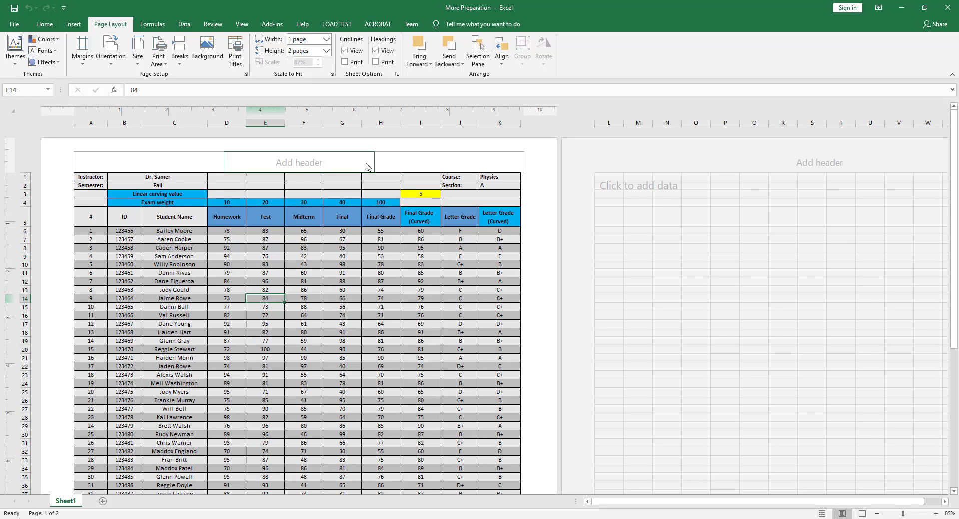
# - Enter the title "Grades" in the center section of the page header
pyautogui.click(286, 164)
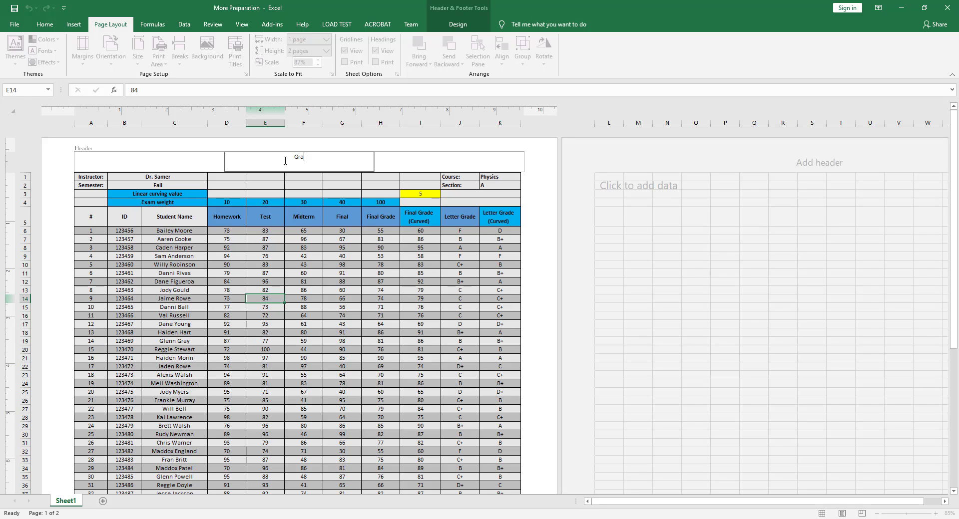
pyautogui.write('Grades')
pyautogui.click(553, 180)
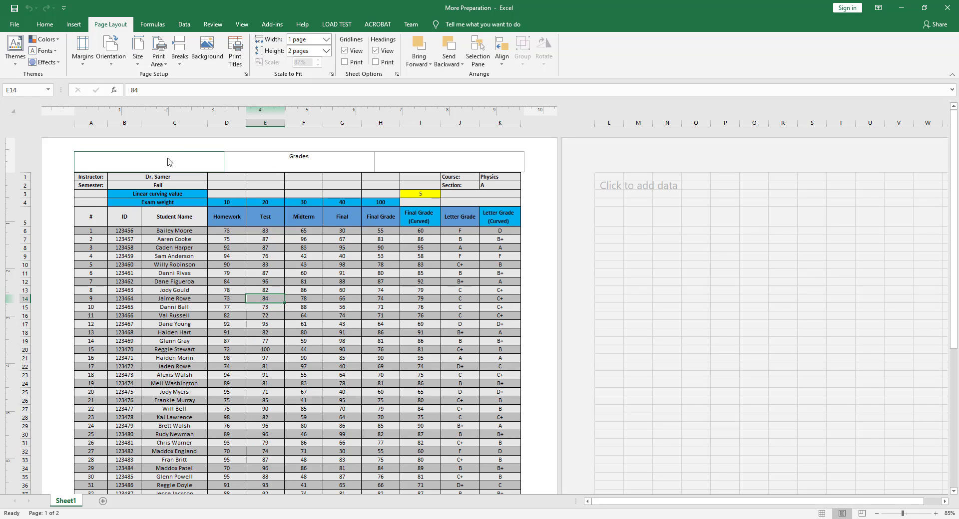
# - Fill the left header section with "Page &[Page] of &[Pages]", using the page number and number-of-pages elements
pyautogui.click(87, 158)
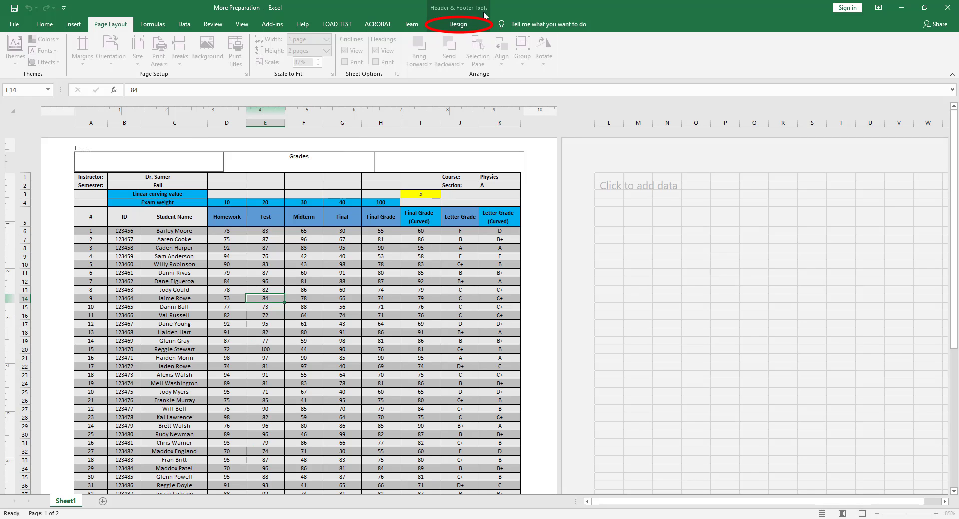
pyautogui.click(456, 26)
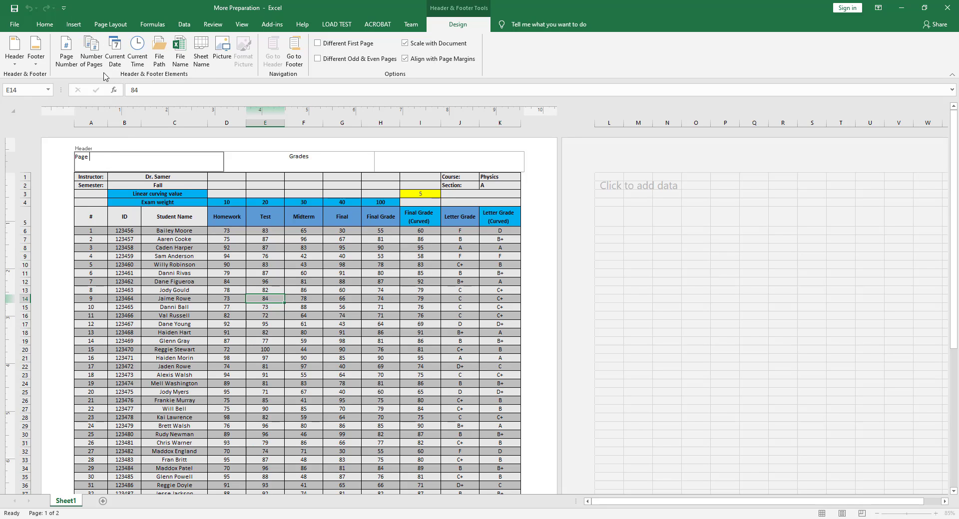
pyautogui.click(64, 56)
pyautogui.click(92, 52)
pyautogui.click(50, 161)
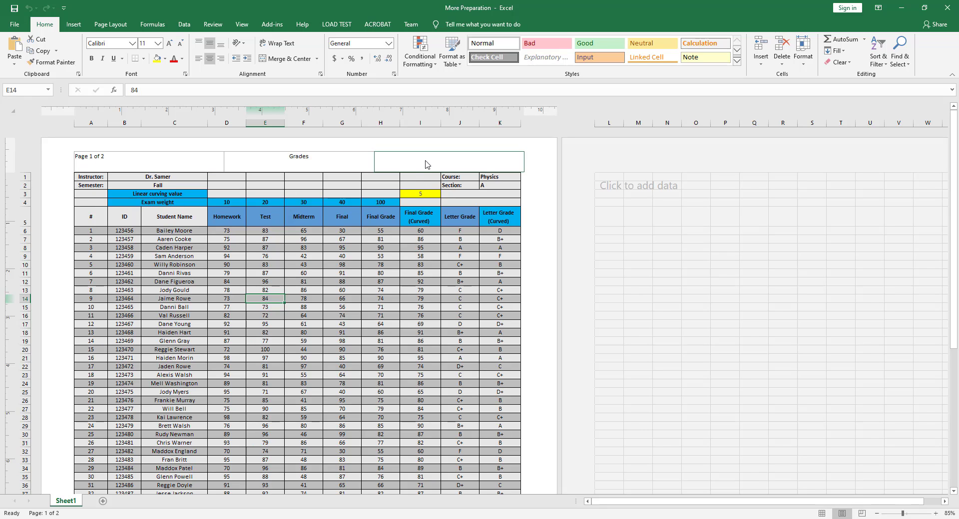
# - Insert the image file "picture 1" from the Chapter 6 folder into the right header section
pyautogui.click(409, 160)
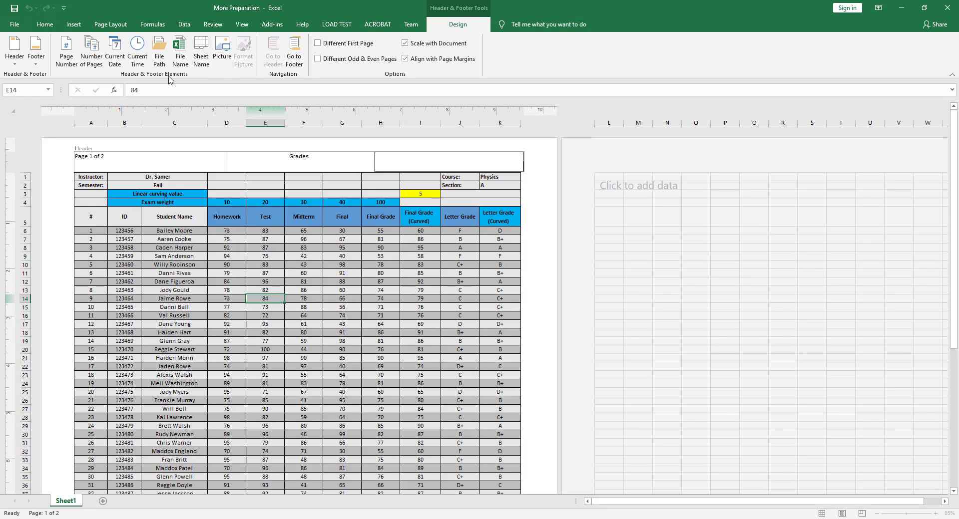
pyautogui.click(221, 52)
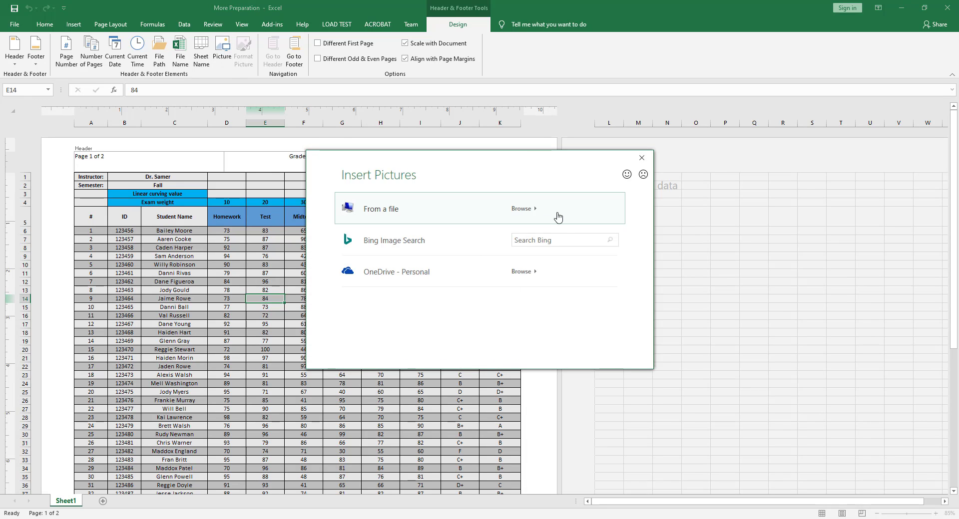
pyautogui.click(540, 212)
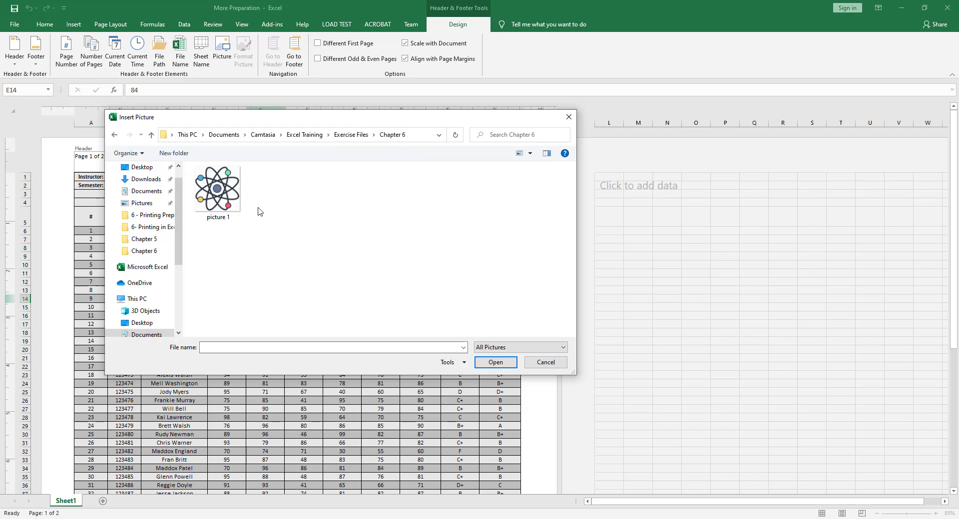
pyautogui.doubleClick(219, 202)
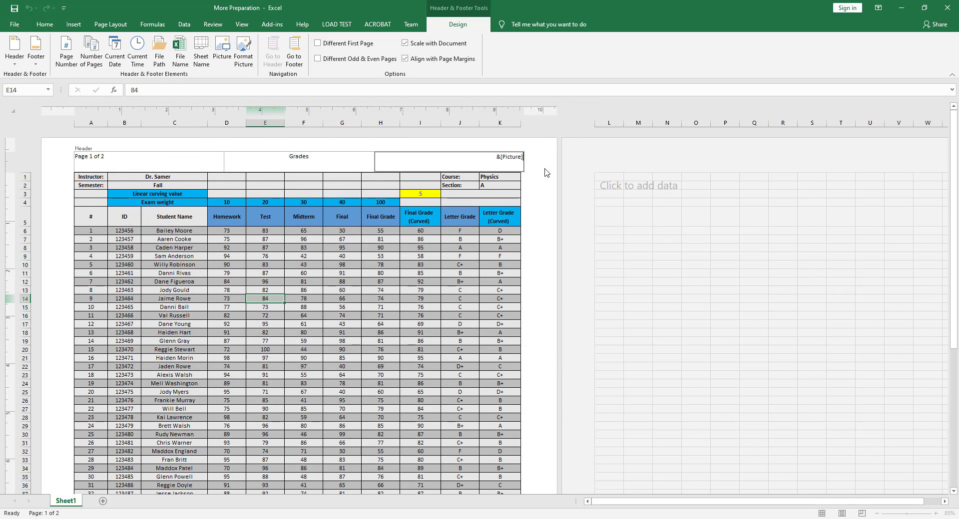
pyautogui.click(546, 173)
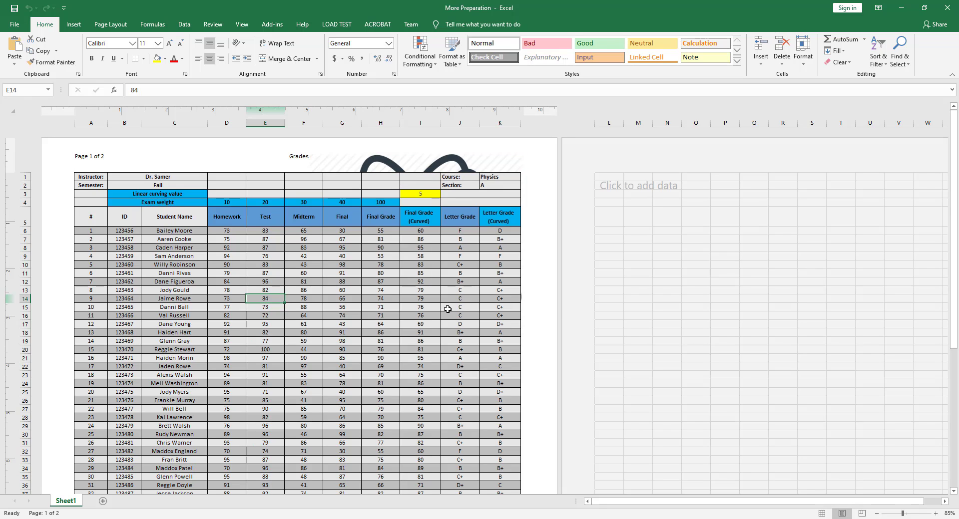
# - Scale the header picture to 8% of its original size with the aspect ratio locked
pyautogui.click(469, 162)
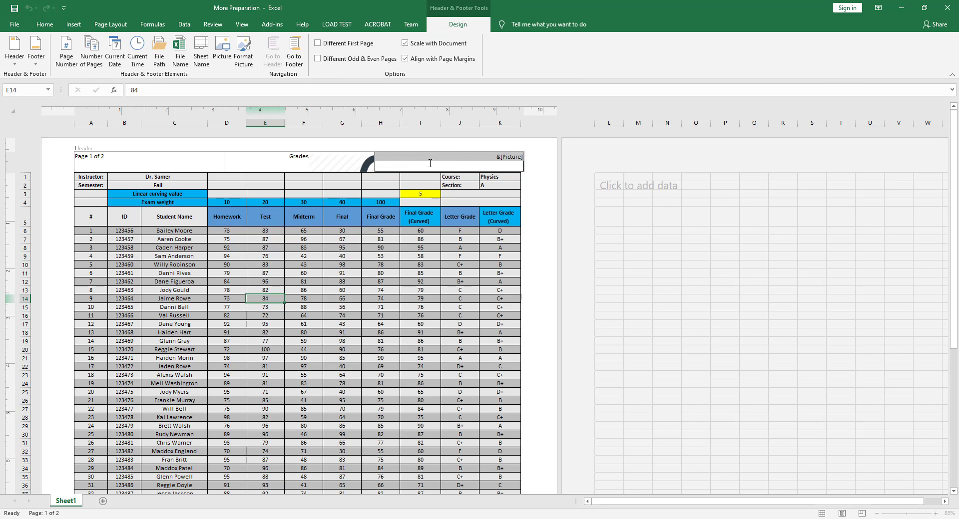
pyautogui.click(243, 54)
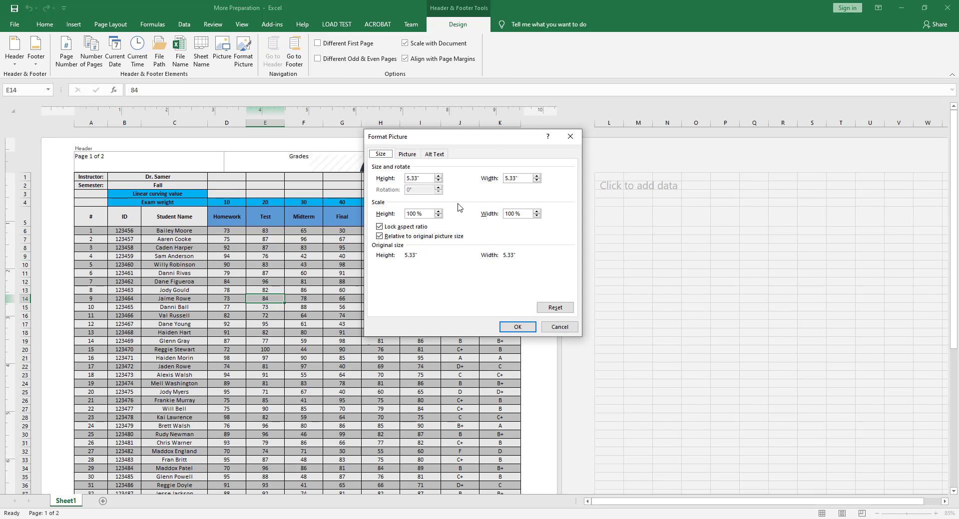
pyautogui.moveTo(498, 140); pyautogui.dragTo(706, 148)
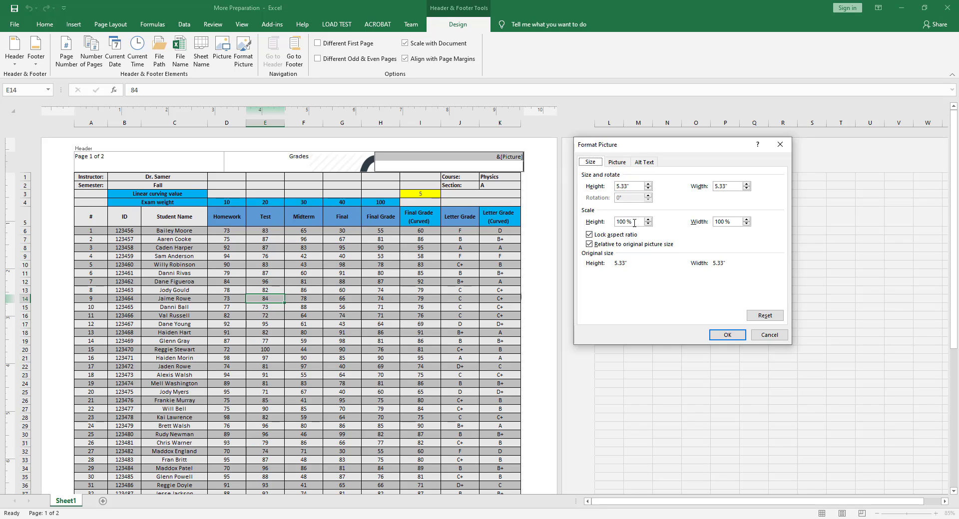
pyautogui.moveTo(637, 222); pyautogui.dragTo(582, 219)
pyautogui.write('8')
pyautogui.press('Return')
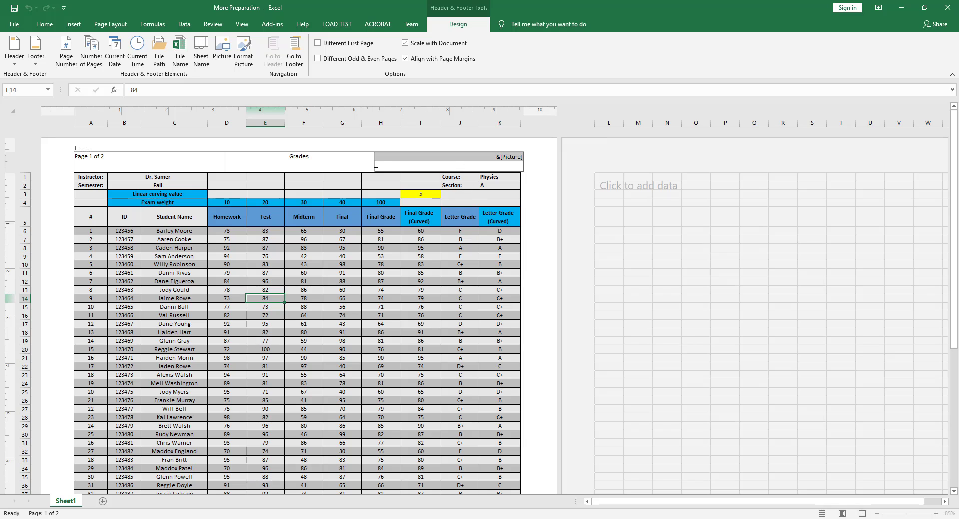
pyautogui.click(539, 176)
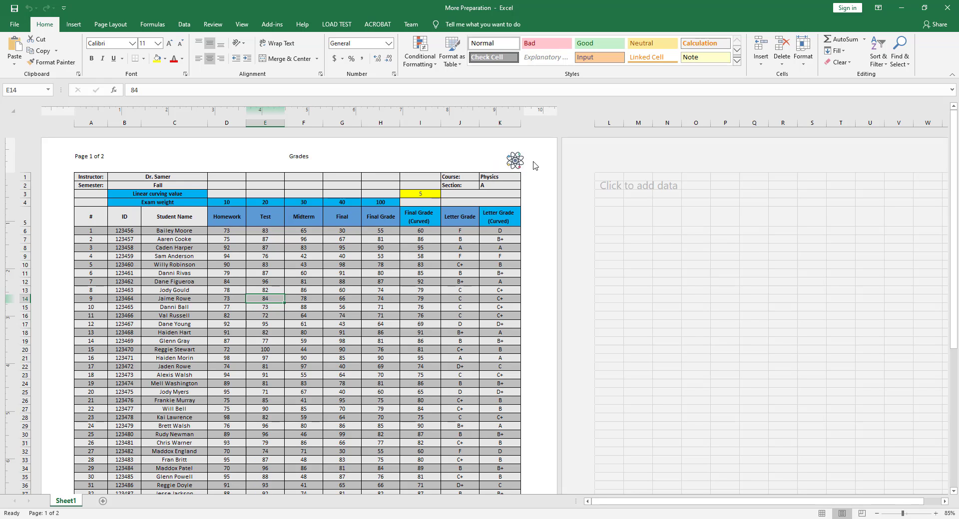
# - Insert the sheet name element into the left section of the page footer
pyautogui.scroll(-7, 523, 208)
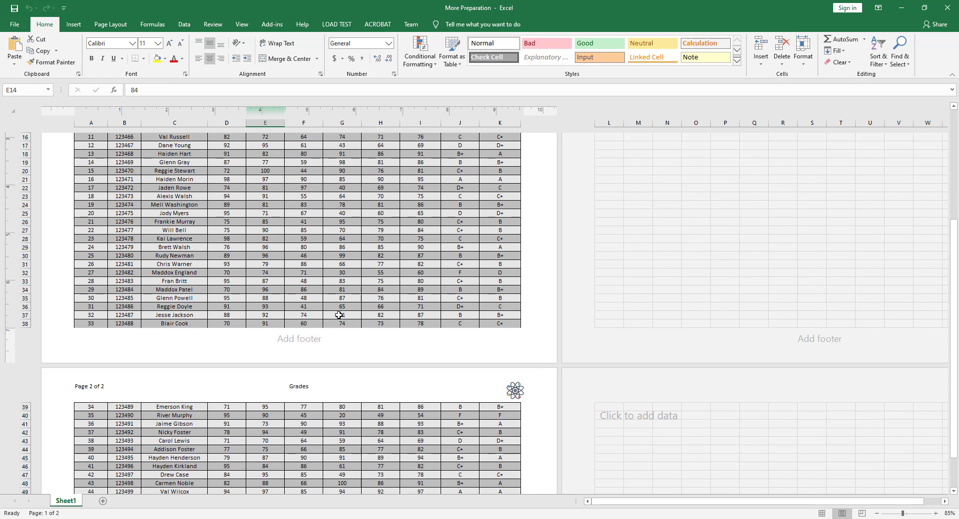
pyautogui.click(118, 346)
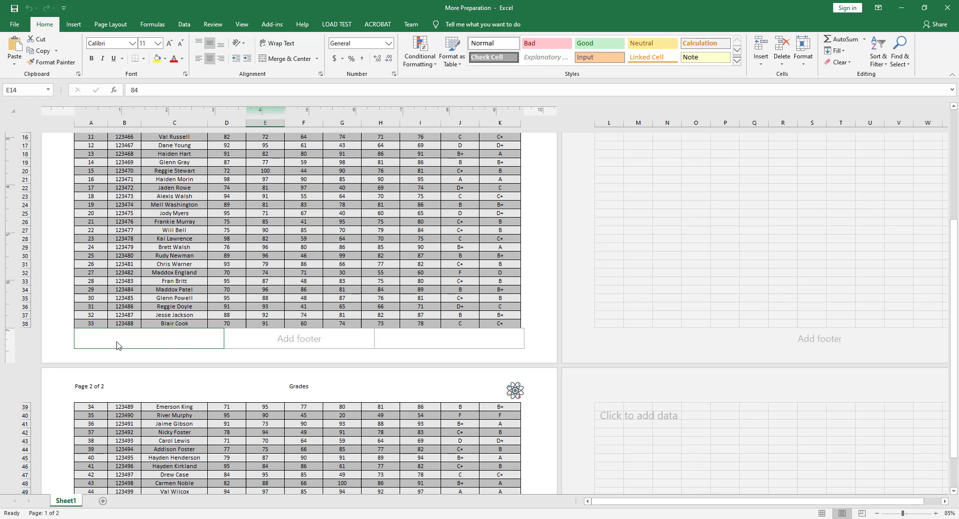
pyautogui.click(79, 339)
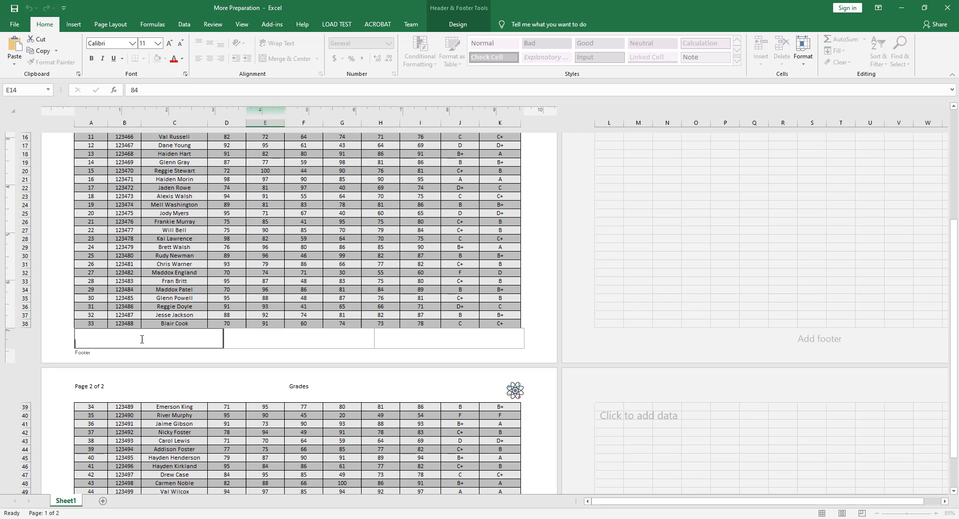
pyautogui.click(455, 25)
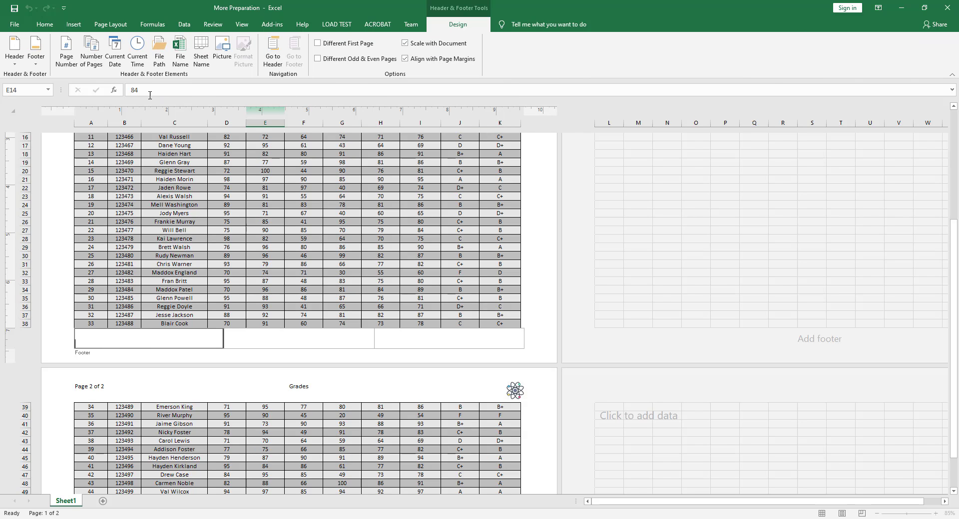
pyautogui.click(201, 56)
# - Finish editing the footer and rename the worksheet as "Physics Class"
pyautogui.click(50, 336)
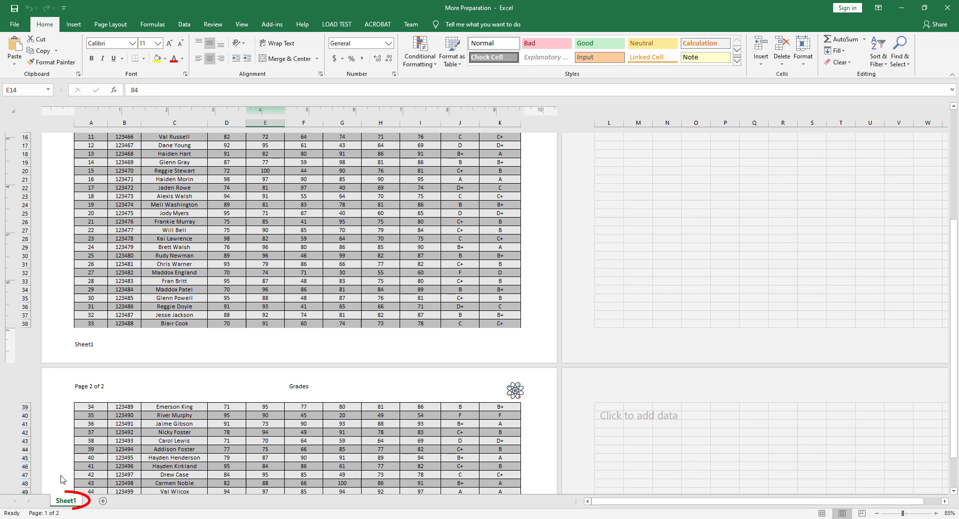
pyautogui.doubleClick(67, 501)
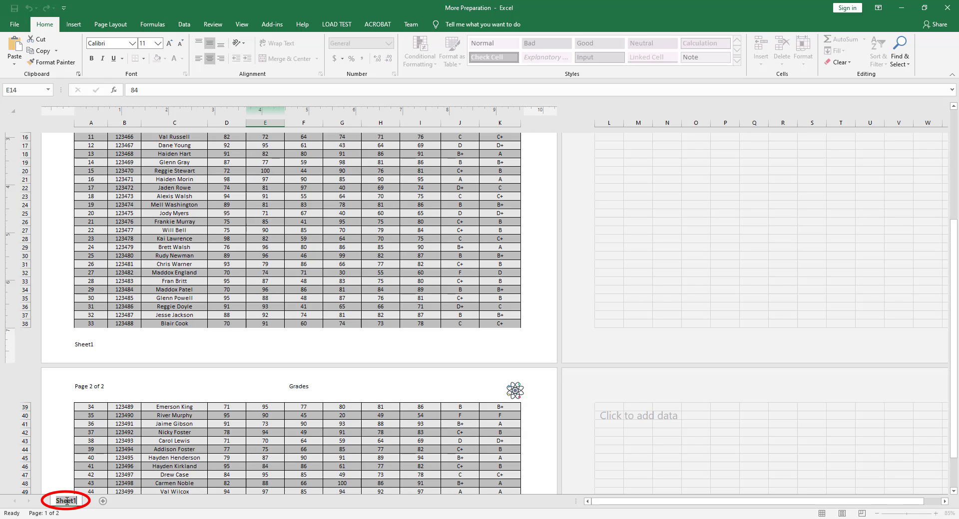
pyautogui.write('Physic')
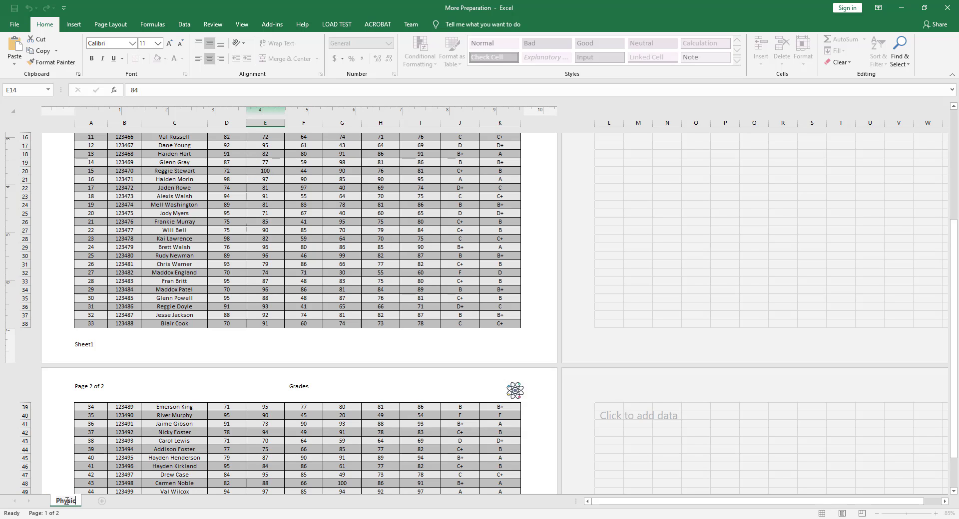
pyautogui.write('s Class')
pyautogui.press('Return')
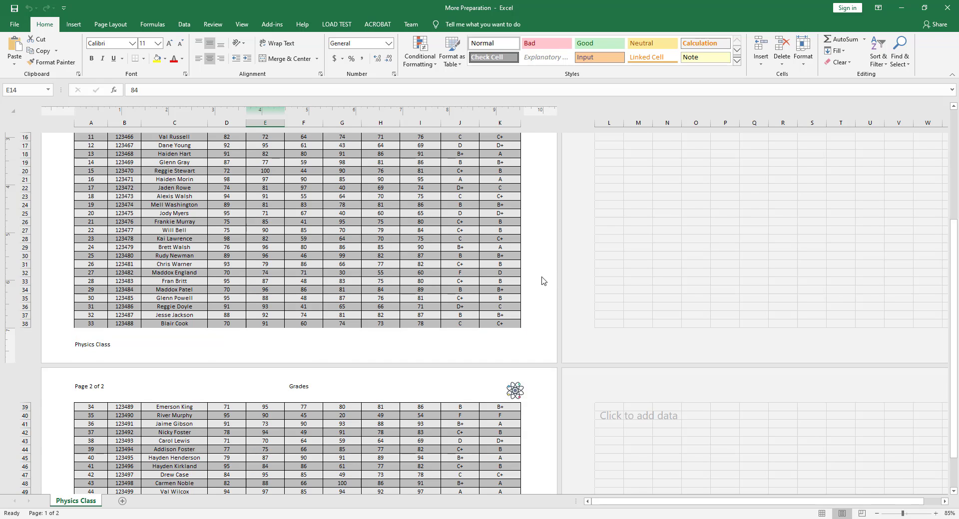
# - Review the header and footer on both pages of the worksheet
pyautogui.scroll(6, 543, 280)
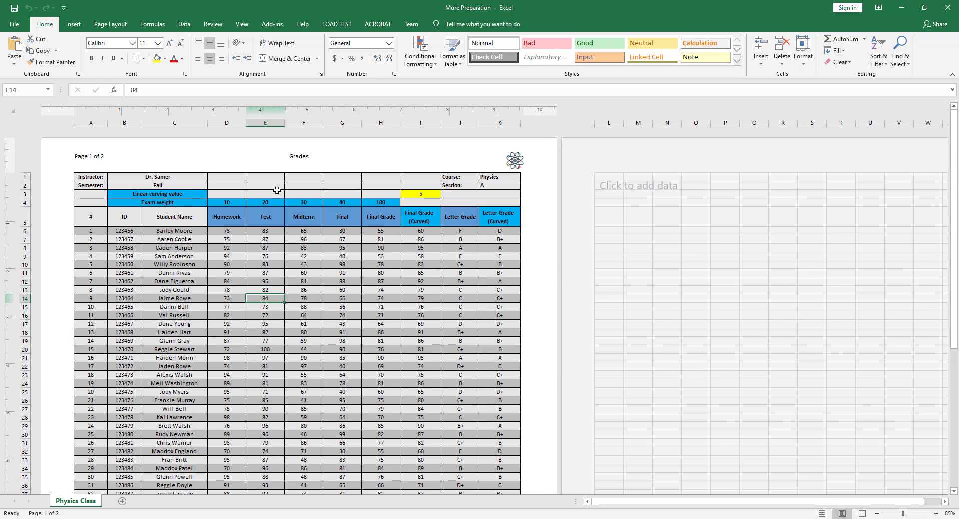
pyautogui.scroll(-6, 265, 270)
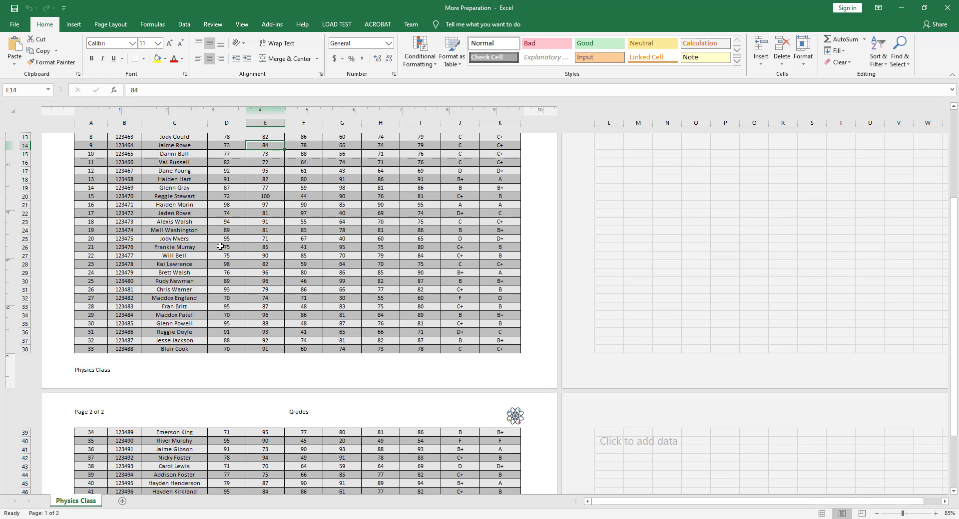
pyautogui.scroll(6, 264, 257)
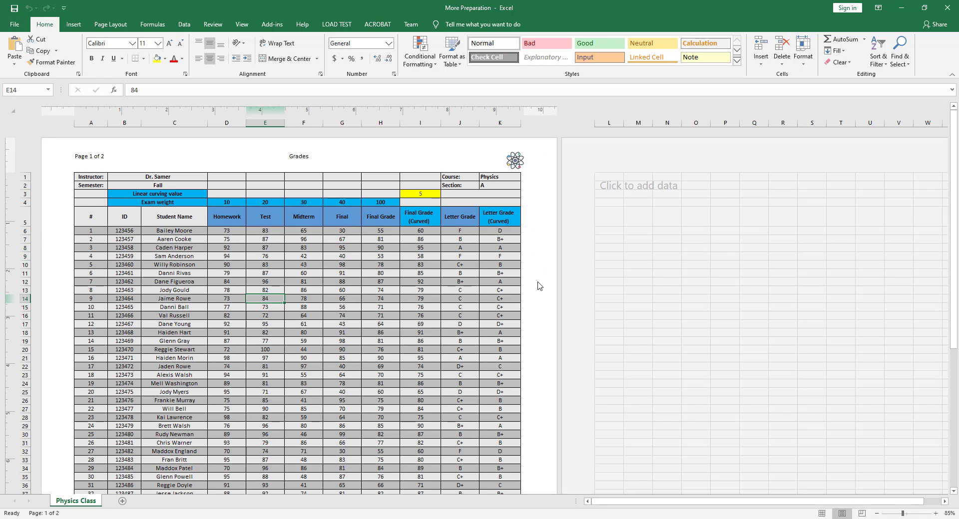
pyautogui.scroll(-7, 237, 333)
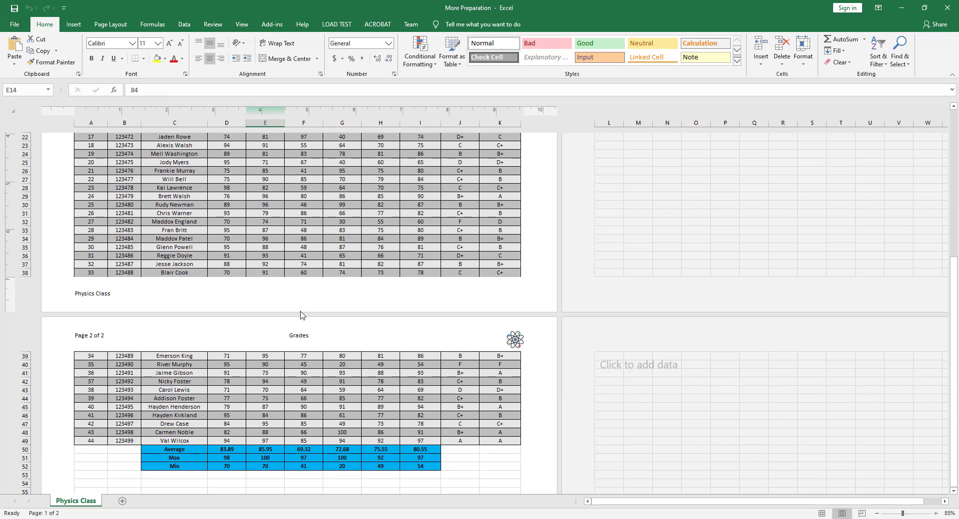
pyautogui.scroll(7, 258, 296)
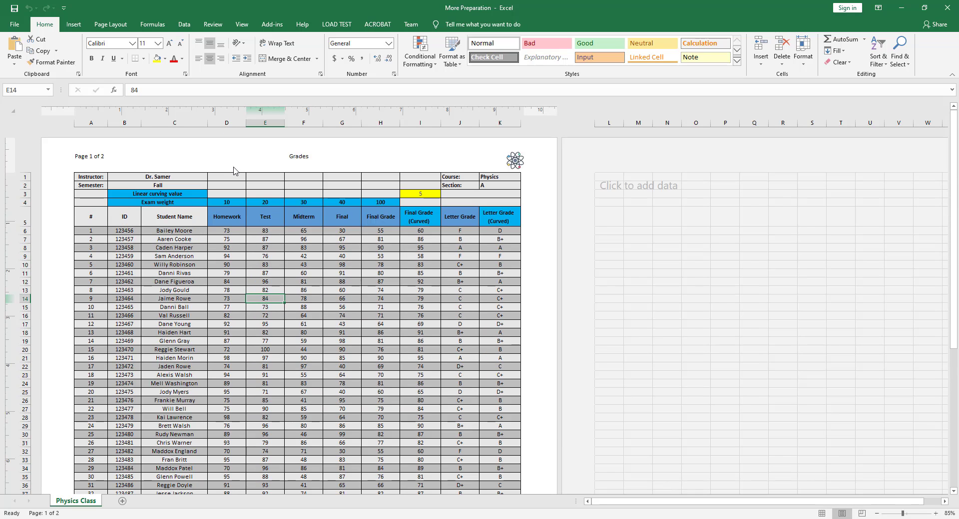
# - Center the worksheet on the page both horizontally and vertically through the custom margins settings
pyautogui.click(110, 25)
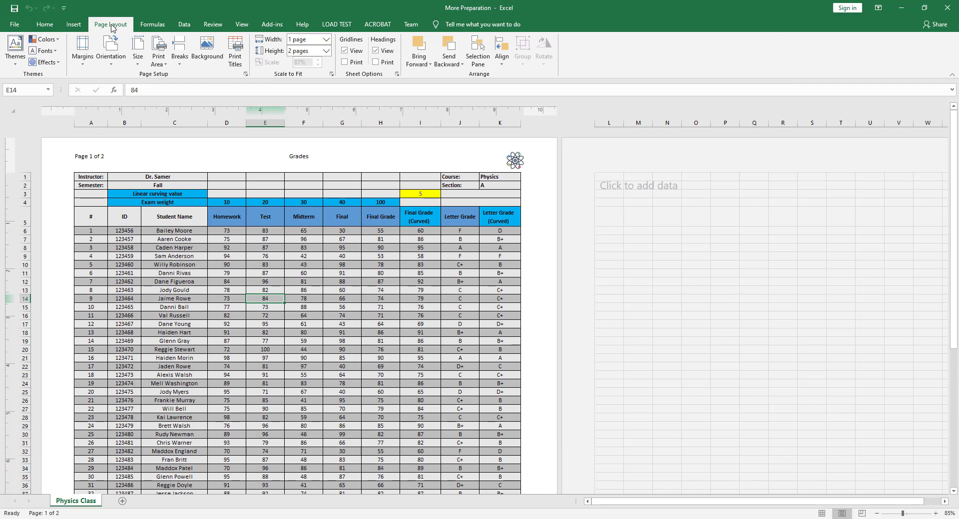
pyautogui.click(84, 64)
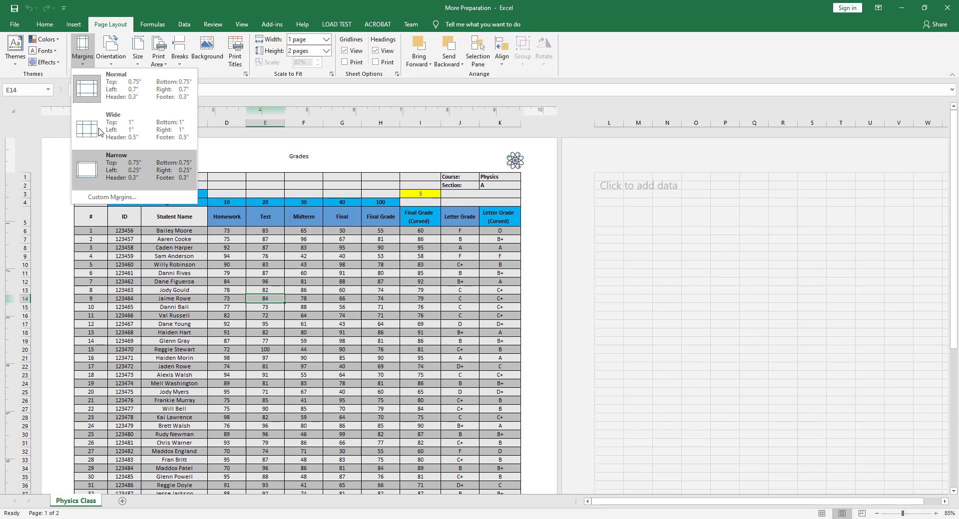
pyautogui.click(105, 198)
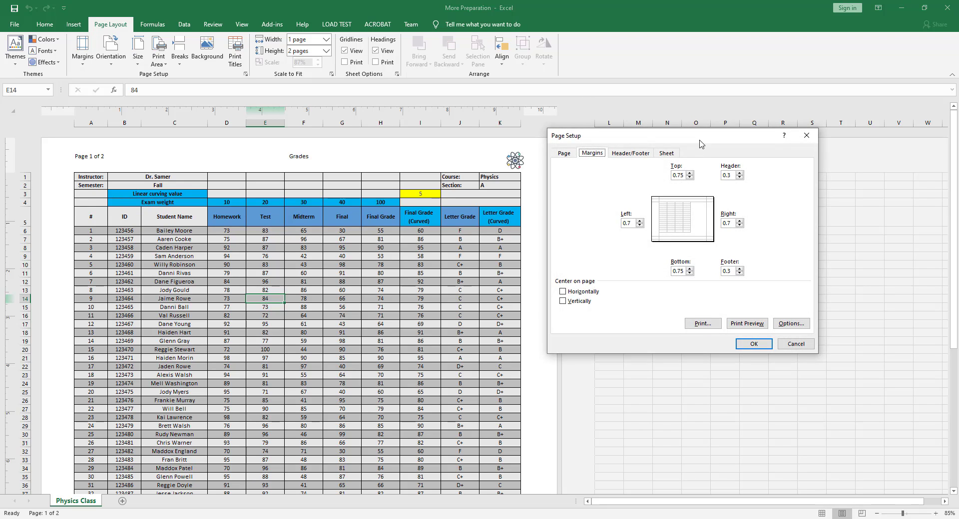
pyautogui.moveTo(699, 144); pyautogui.dragTo(648, 145)
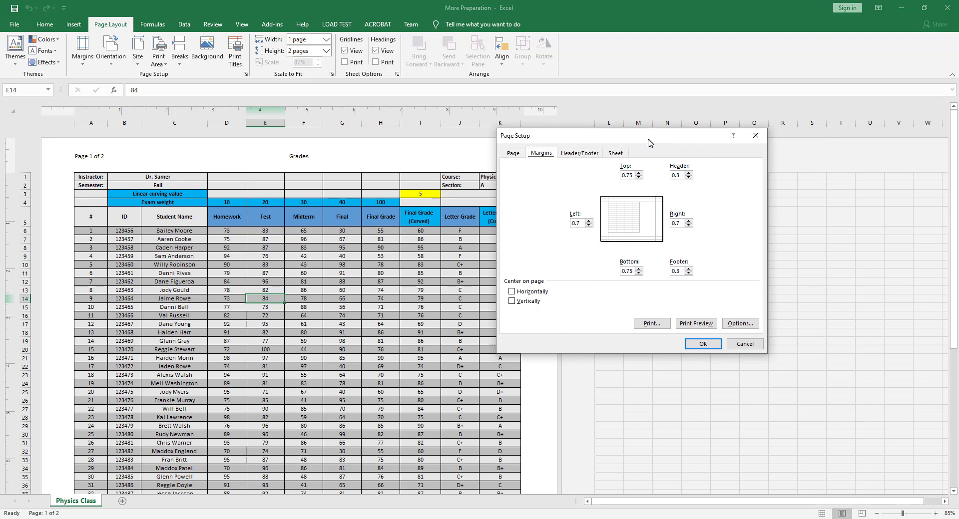
pyautogui.click(579, 223)
pyautogui.click(627, 271)
pyautogui.click(680, 271)
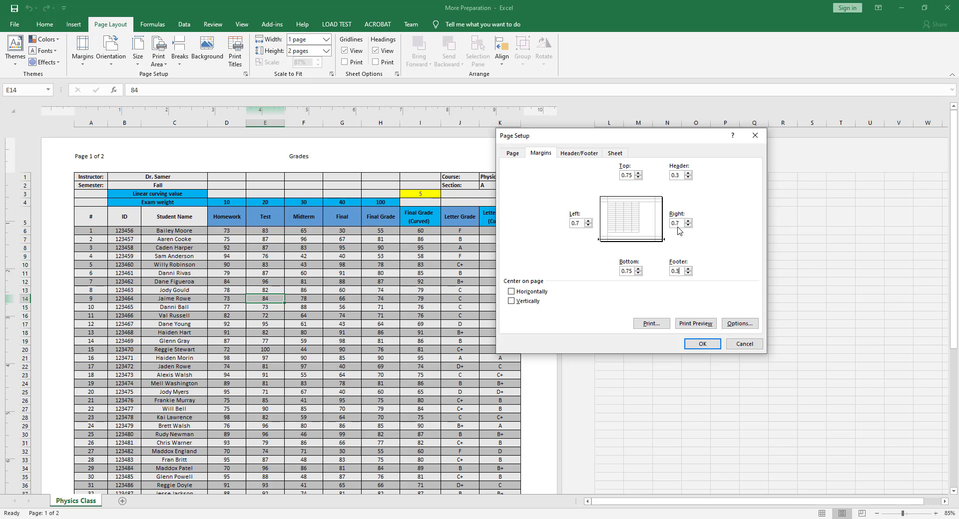
pyautogui.click(676, 223)
pyautogui.click(680, 175)
pyautogui.click(511, 292)
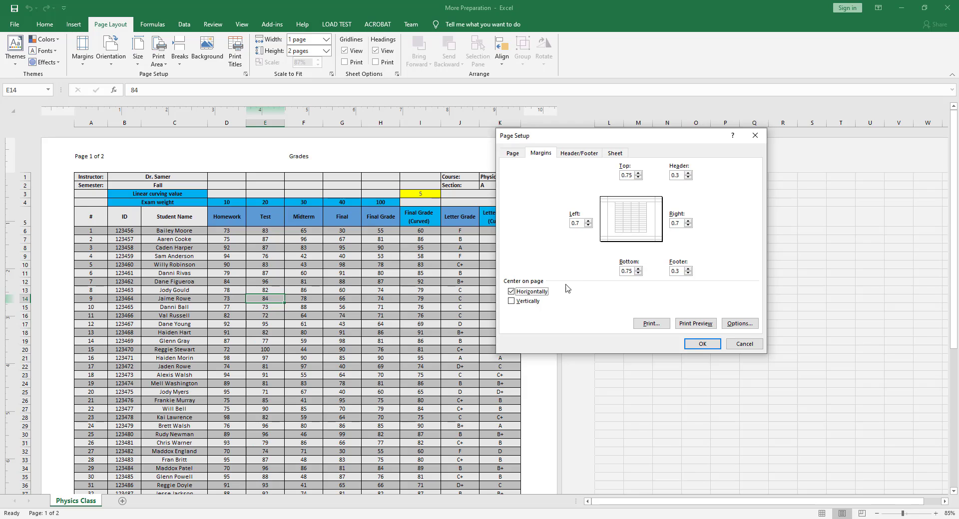
pyautogui.click(511, 302)
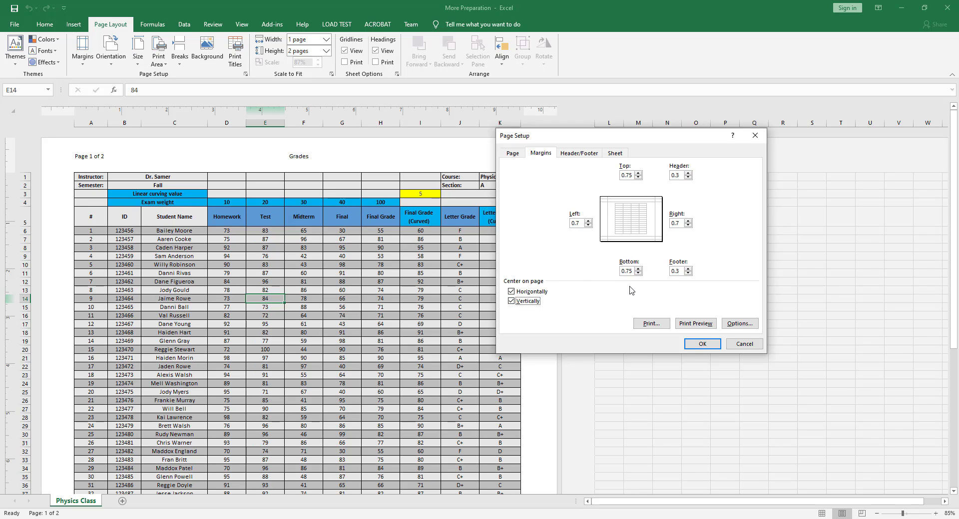
pyautogui.click(702, 345)
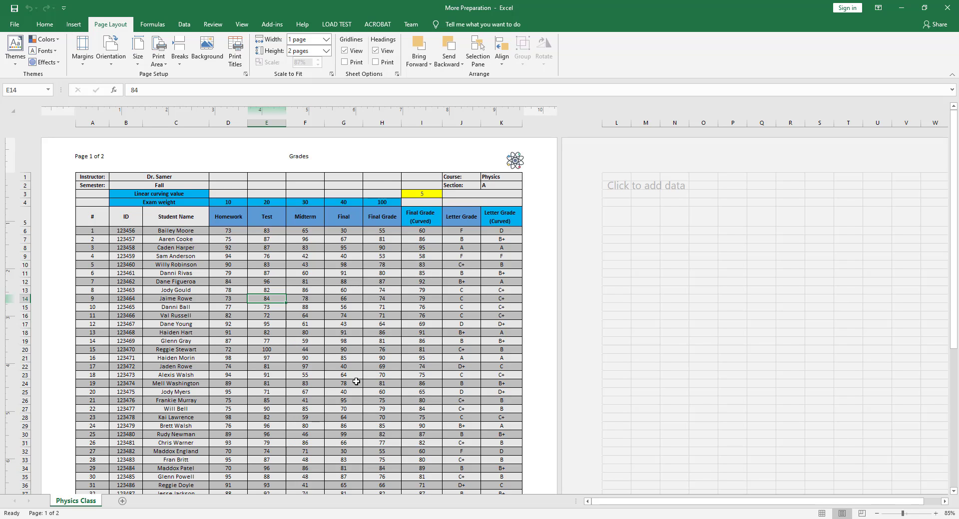
# - Examine the grade columns on the second page against the column headings in row 5 of the first page
pyautogui.scroll(-4, 356, 382)
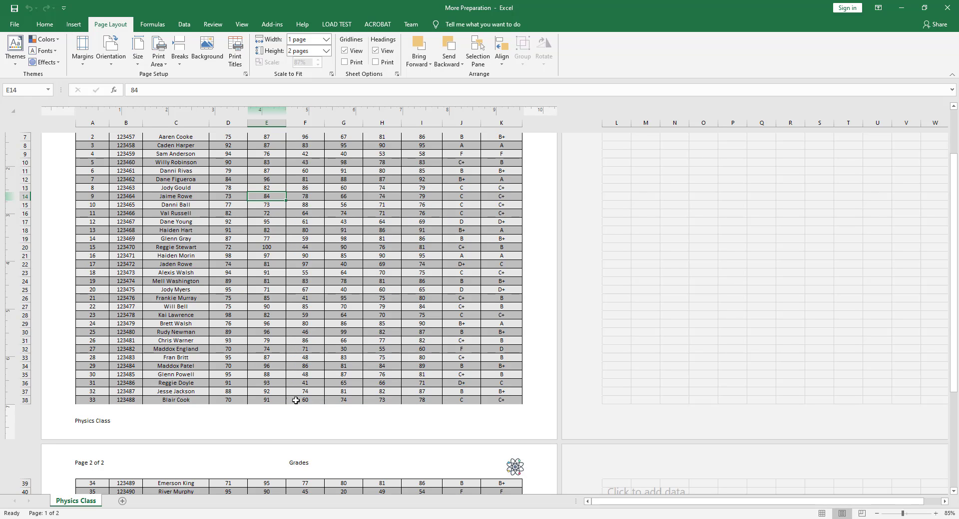
pyautogui.scroll(-6, 226, 452)
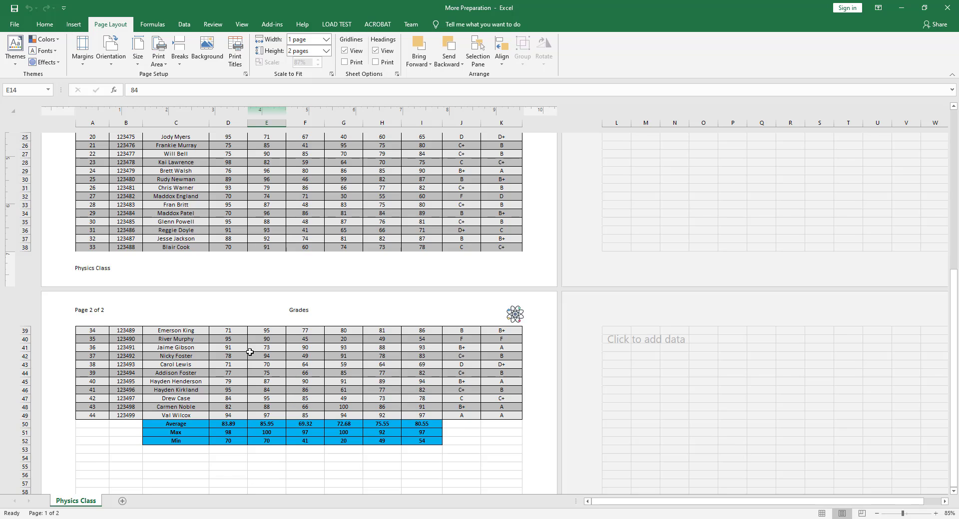
pyautogui.scroll(-1, 265, 360)
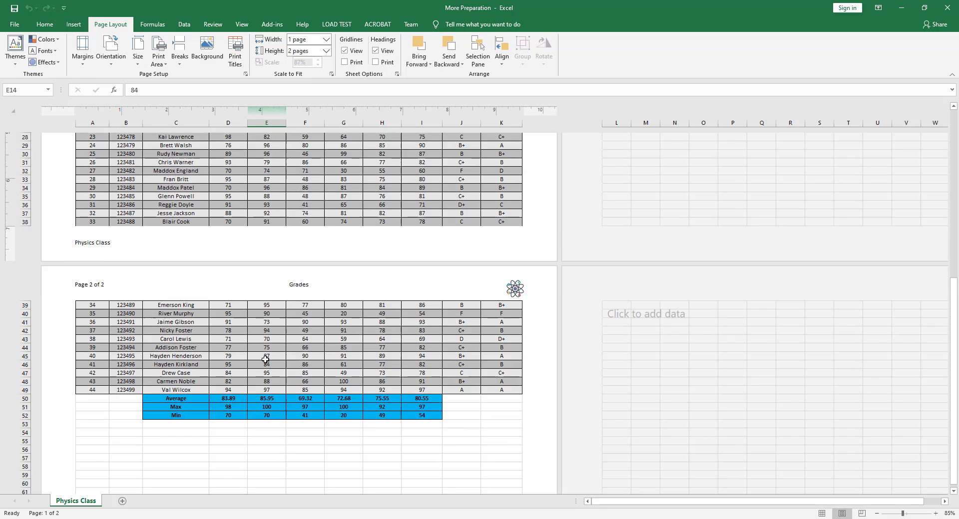
pyautogui.scroll(-2, 266, 360)
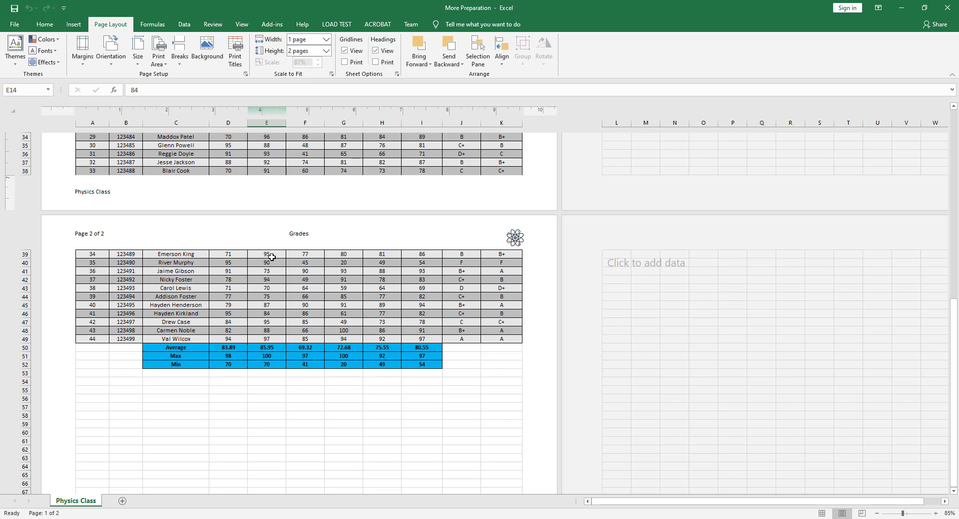
pyautogui.moveTo(274, 254); pyautogui.dragTo(266, 341)
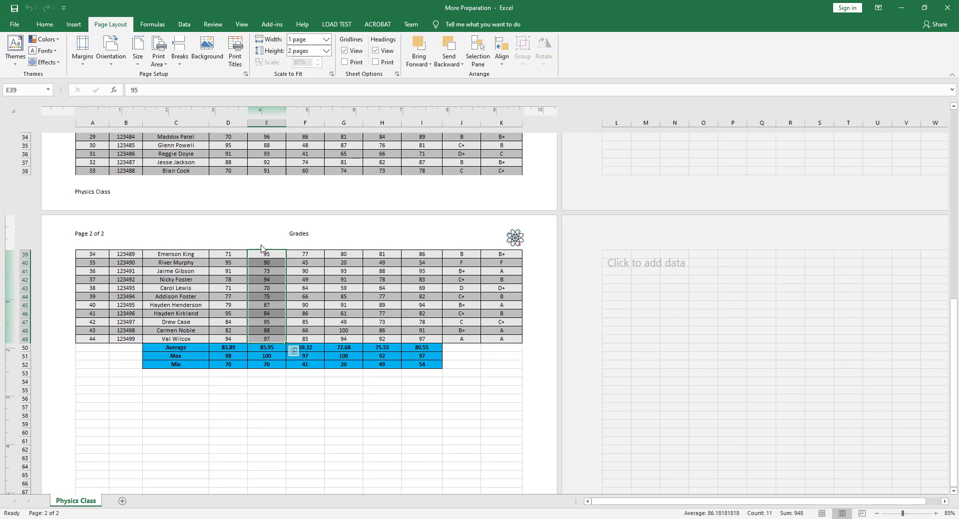
pyautogui.moveTo(306, 255); pyautogui.dragTo(306, 330)
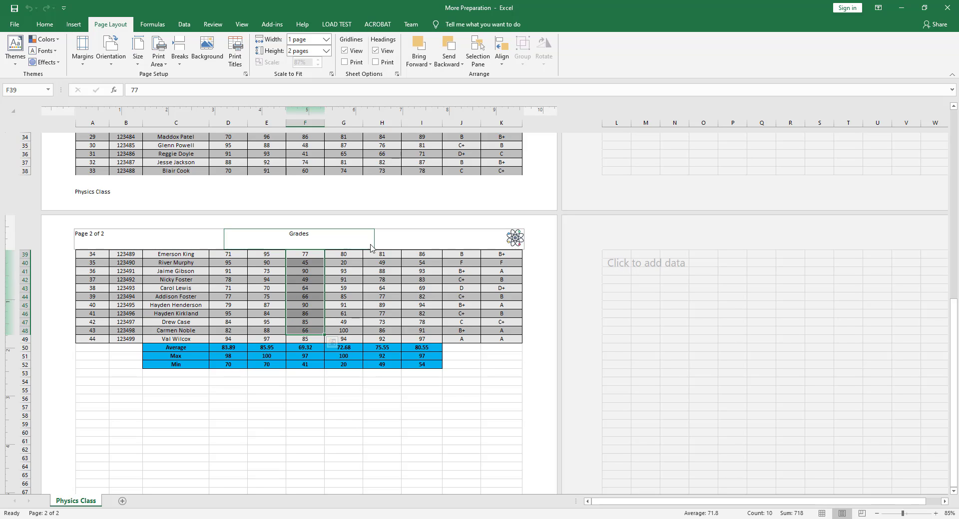
pyautogui.scroll(5, 320, 266)
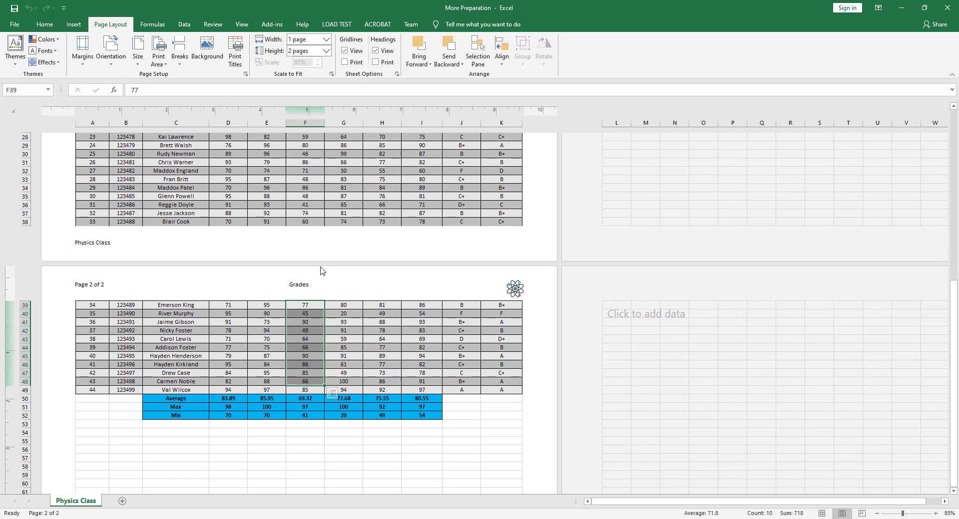
pyautogui.scroll(5, 320, 266)
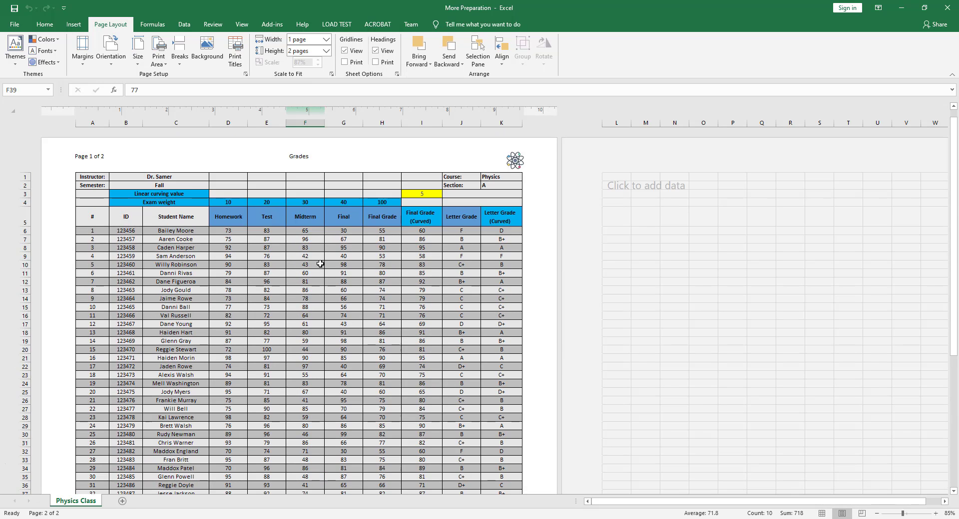
pyautogui.click(267, 217)
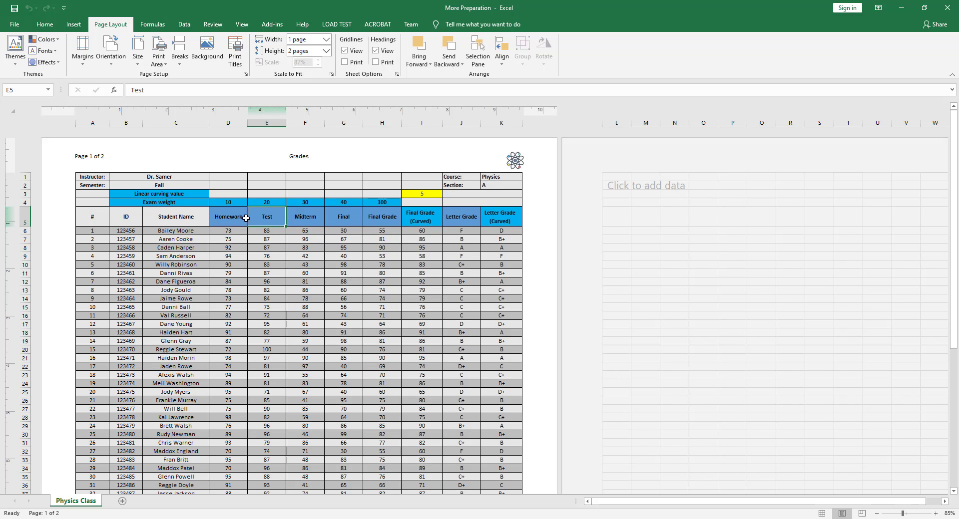
pyautogui.moveTo(88, 218); pyautogui.dragTo(502, 218)
pyautogui.scroll(-5, 236, 396)
pyautogui.scroll(-4, 236, 396)
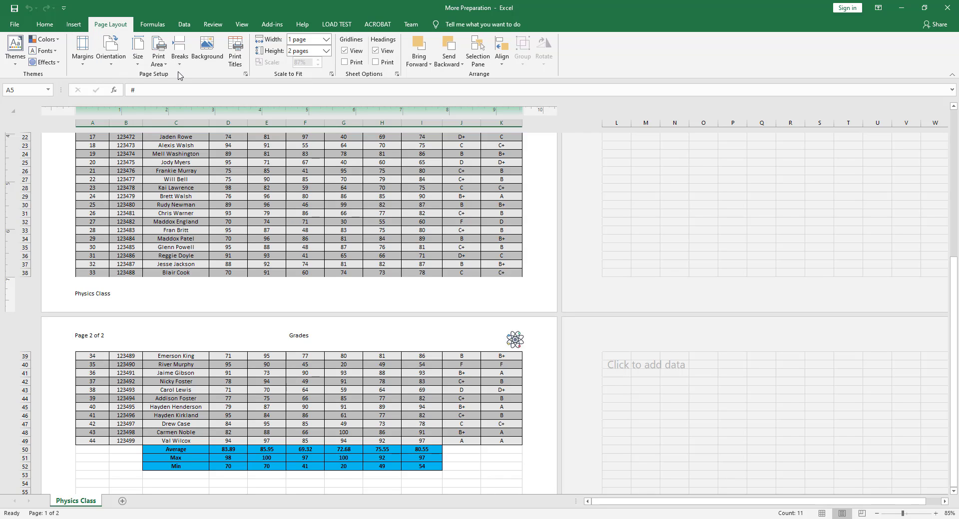
# - Set the column heading row, $5:$5, as the print title row to repeat at the top of every page
pyautogui.click(233, 56)
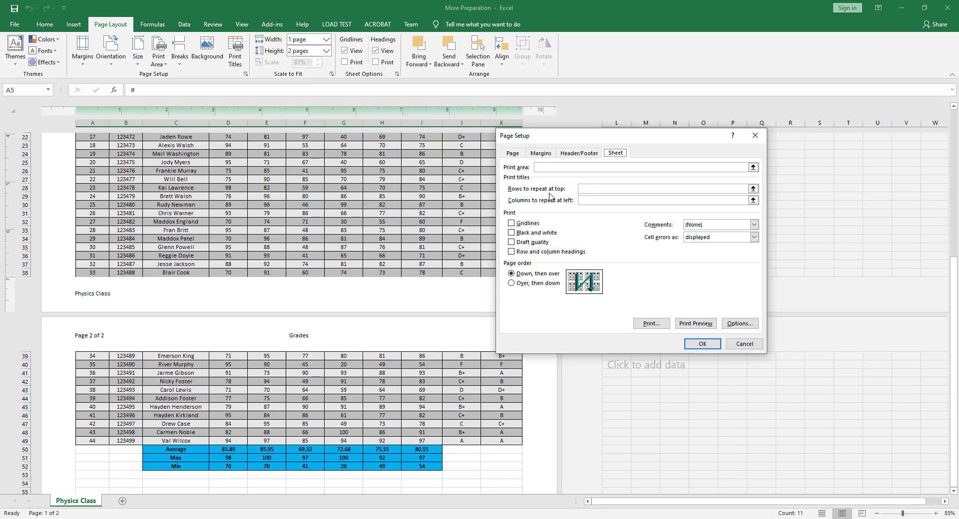
pyautogui.click(754, 189)
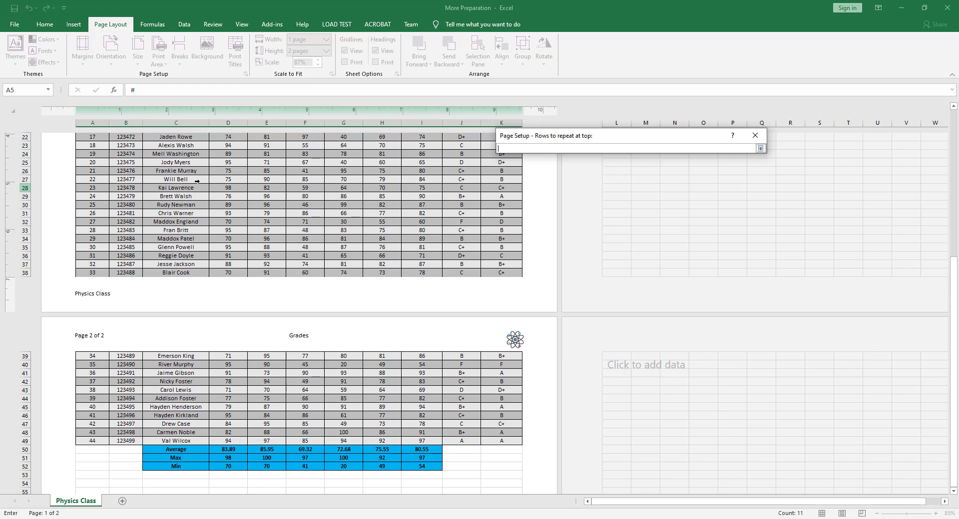
pyautogui.scroll(5, 197, 181)
pyautogui.scroll(4, 197, 180)
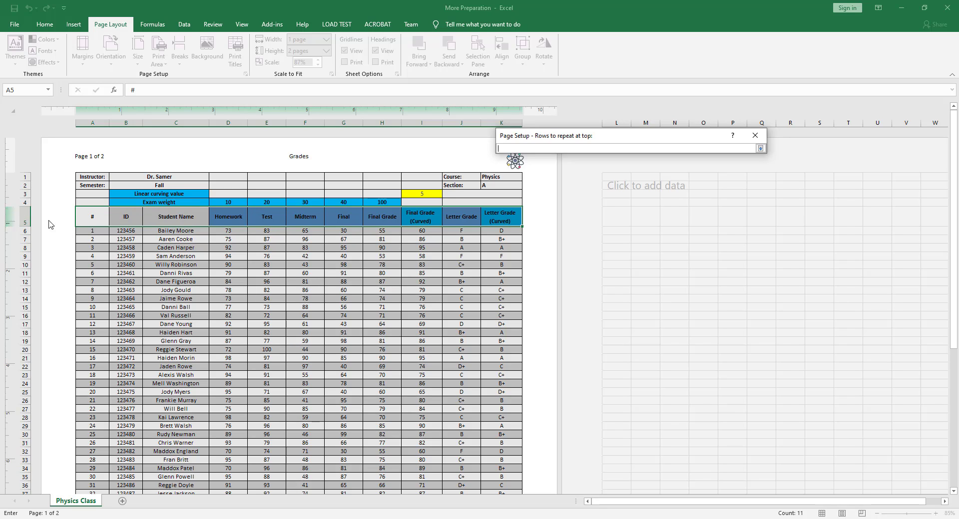
pyautogui.click(24, 218)
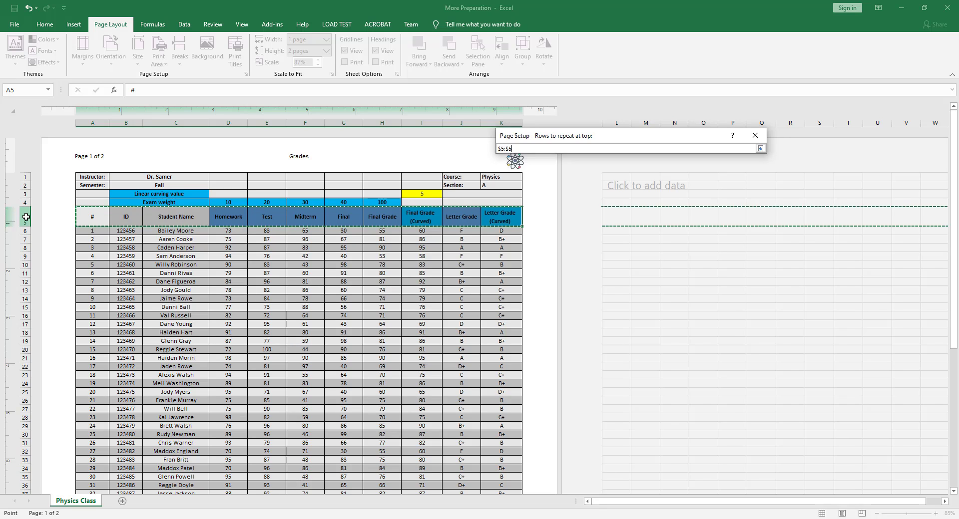
pyautogui.click(760, 149)
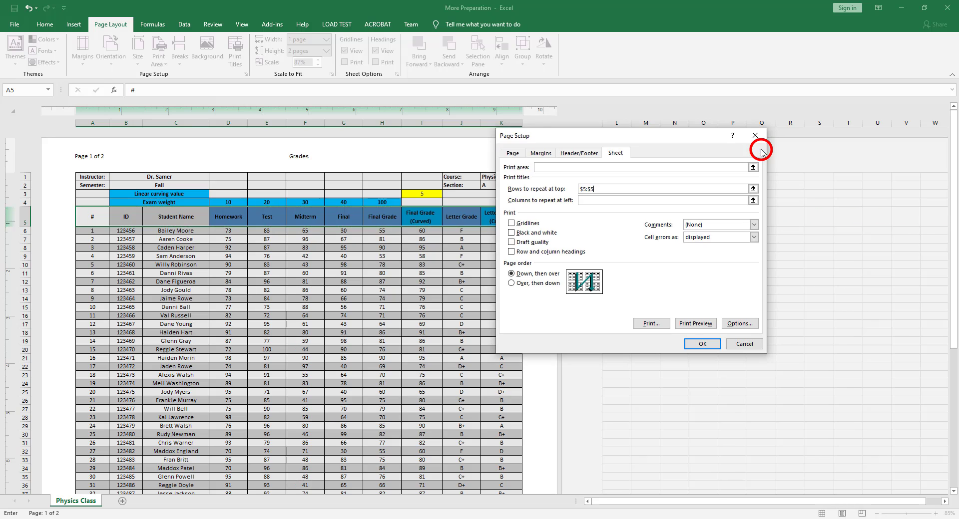
pyautogui.click(702, 344)
# - Check the column headings above the Test and Midterm grades on the second page
pyautogui.scroll(-10, 289, 309)
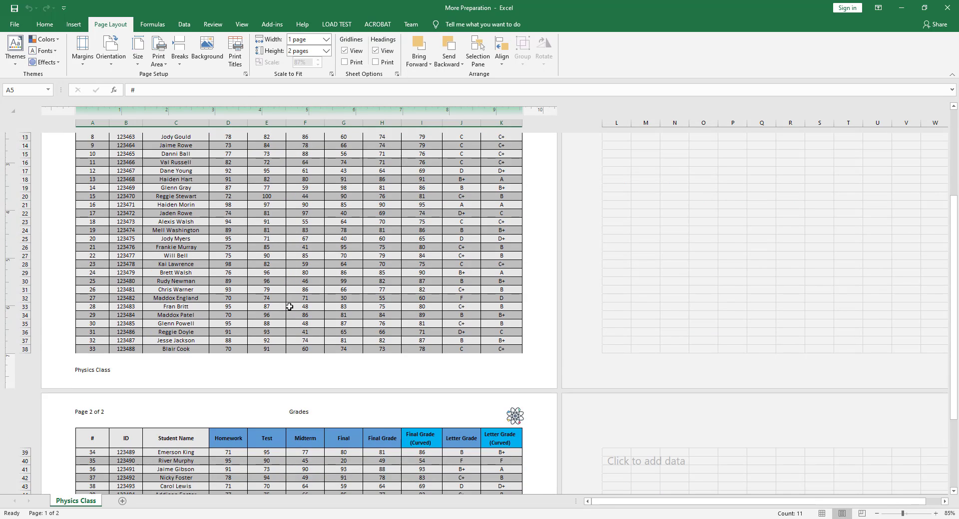
pyautogui.click(293, 327)
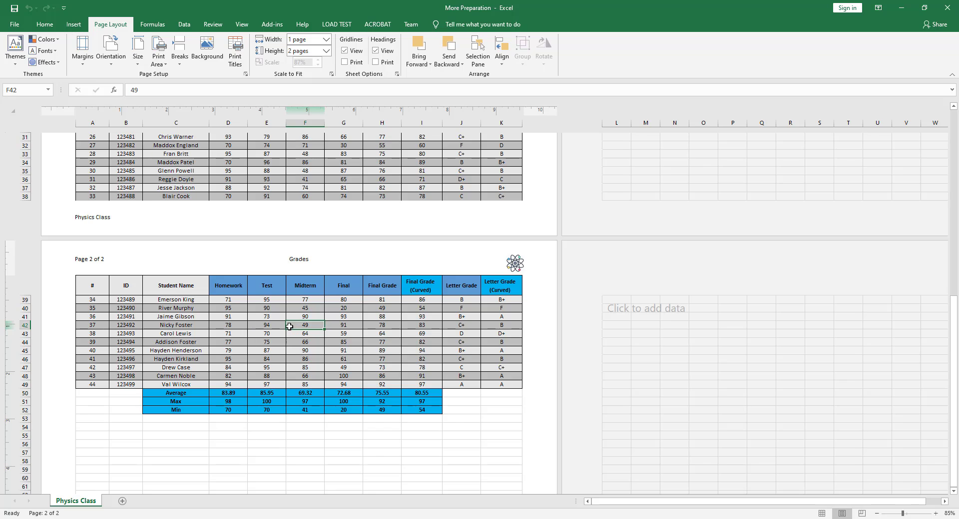
pyautogui.scroll(-2, 220, 320)
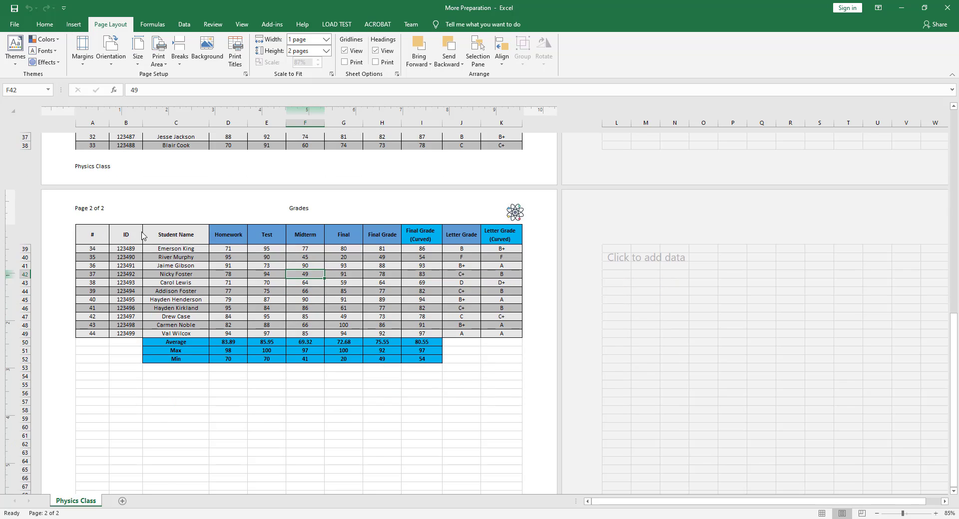
pyautogui.moveTo(268, 250); pyautogui.dragTo(267, 325)
pyautogui.moveTo(312, 248); pyautogui.dragTo(305, 325)
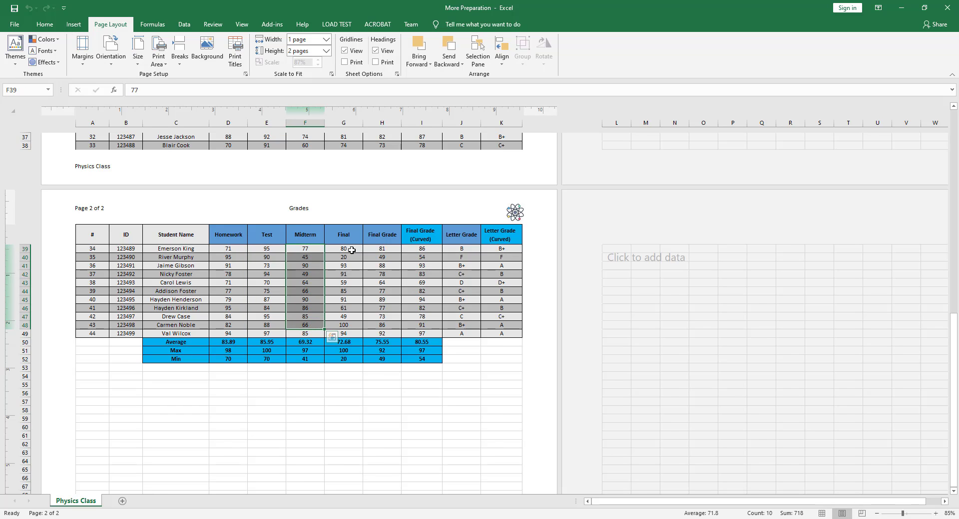